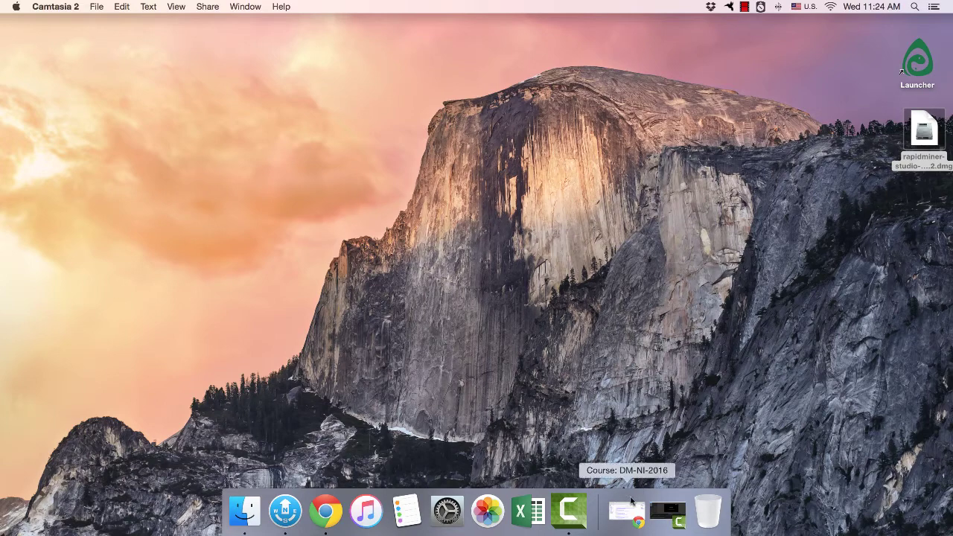
Review the "Software: RapidMiner" section of the Data Mining course page in Chrome, and minimize the browser.
left_click(628, 510)
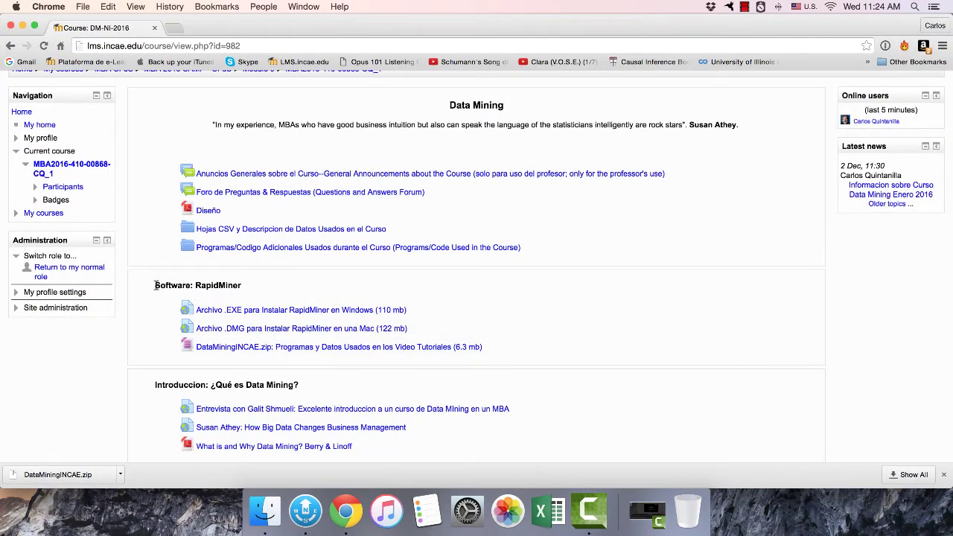
left_click_drag(156, 285, 246, 286)
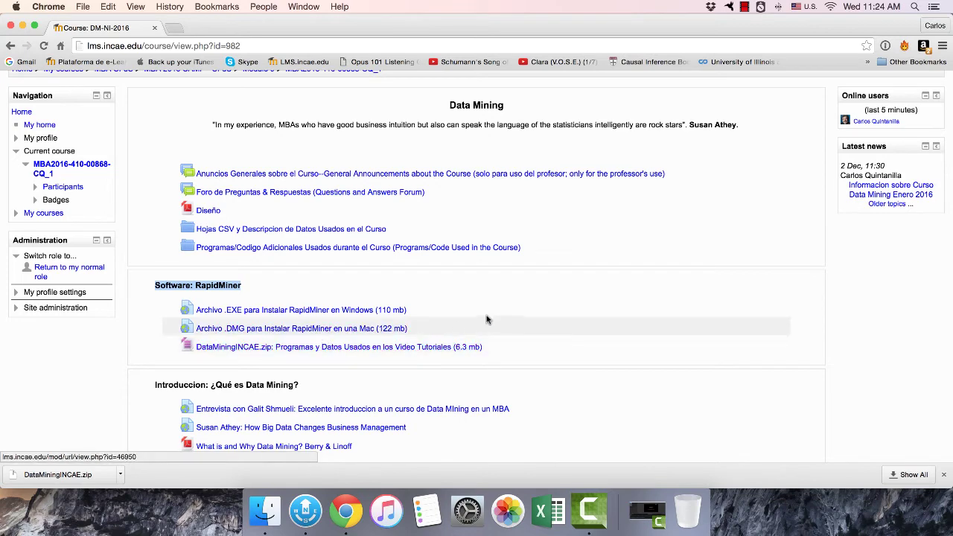
left_click(23, 26)
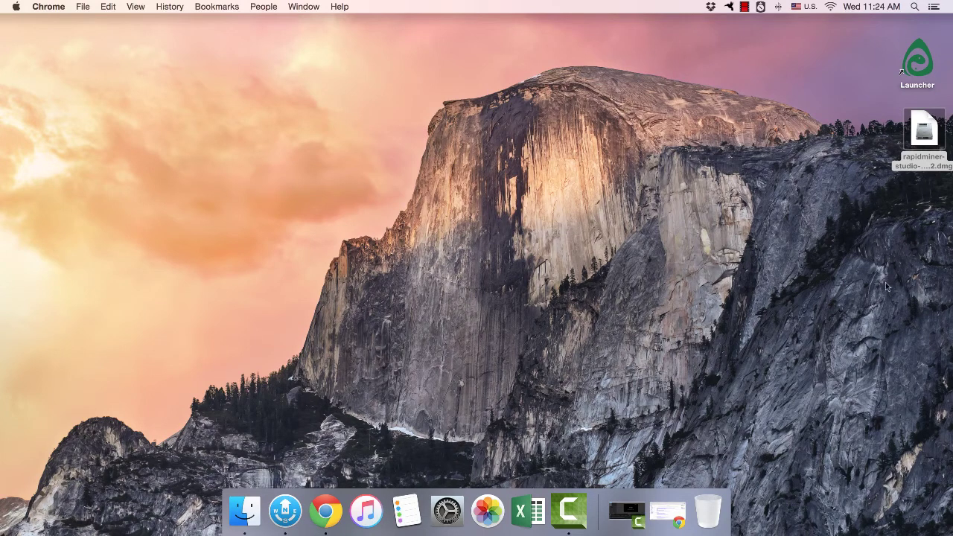
Open the RapidMiner Studio disk image on the desktop, copy the application into the Applications folder, and close the installer window.
double_click(923, 134)
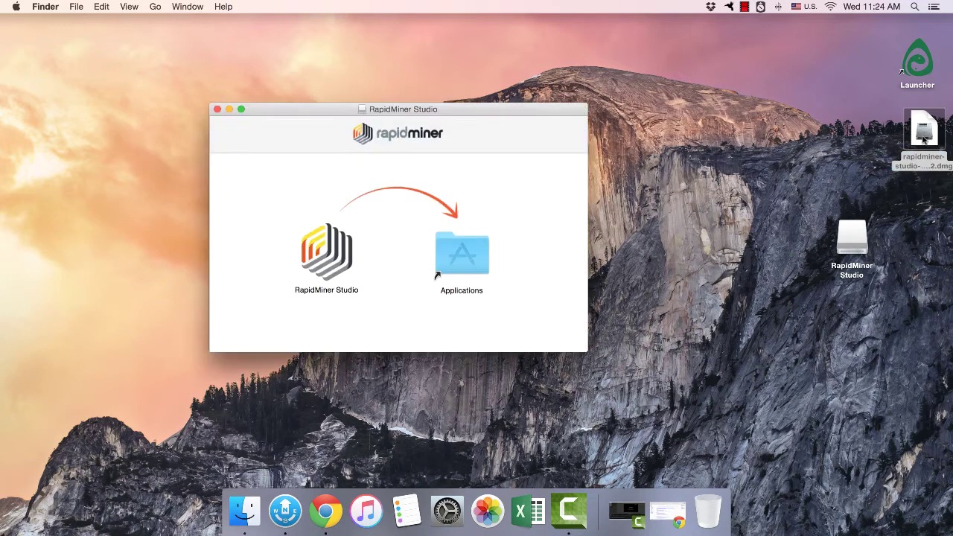
left_click(333, 270)
left_click_drag(335, 269, 462, 269)
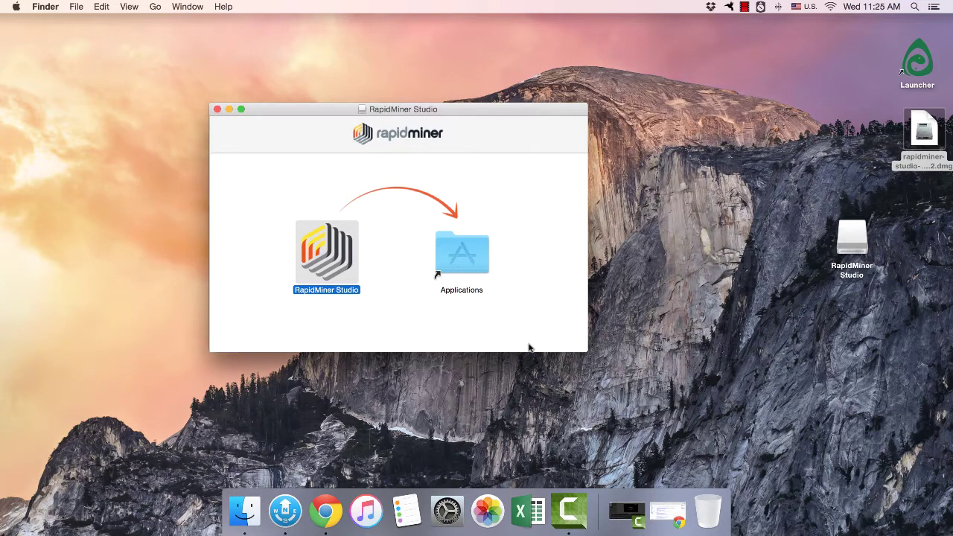
left_click(217, 108)
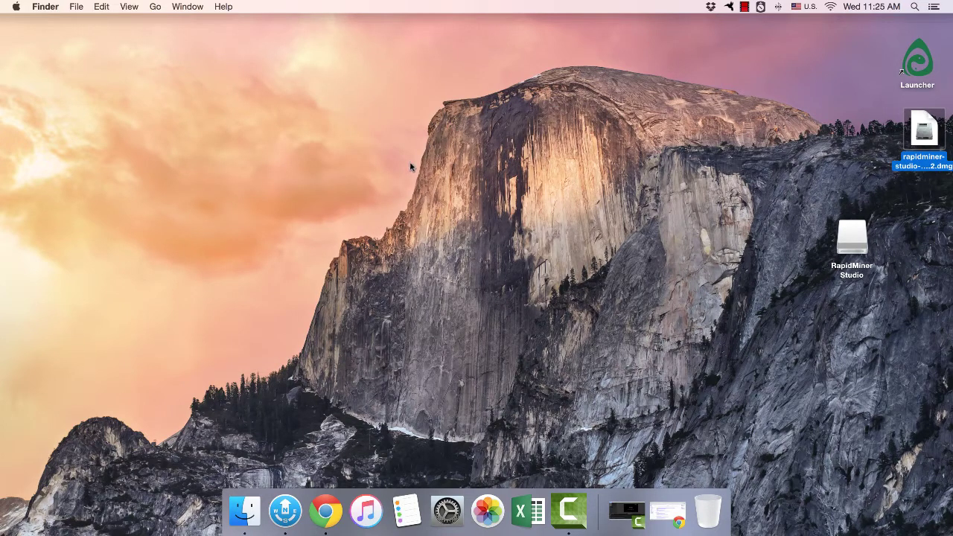
Search the Mac for "rapidminer" and launch RapidMiner Studio.
left_click(914, 7)
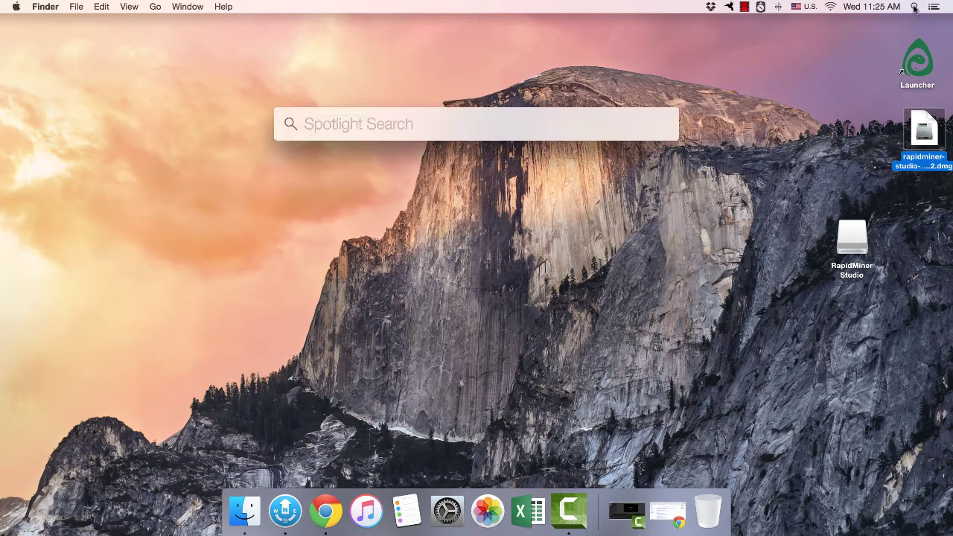
type("rapidminer")
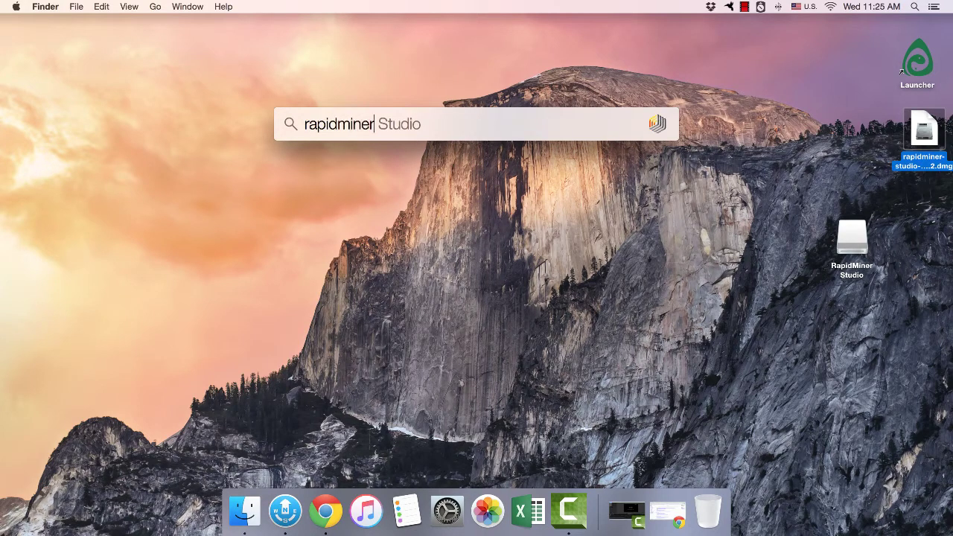
key("Return")
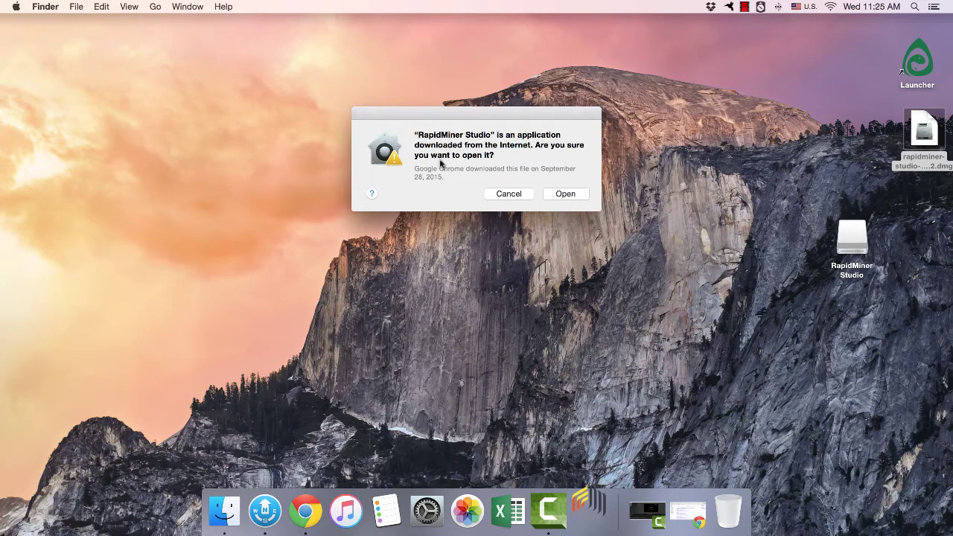
Check which downloaded apps are allowed in the Security & Privacy system preferences, and close the preferences.
left_click(16, 9)
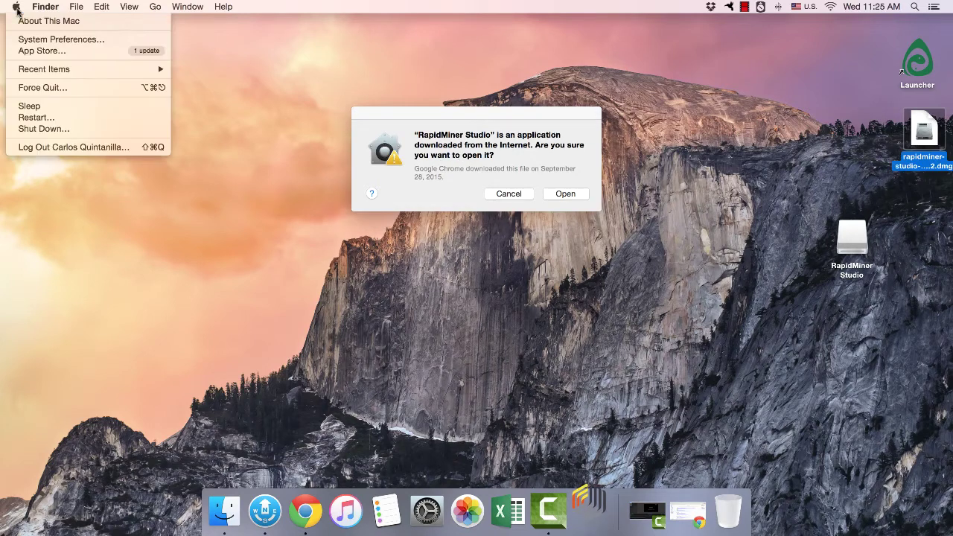
left_click(37, 40)
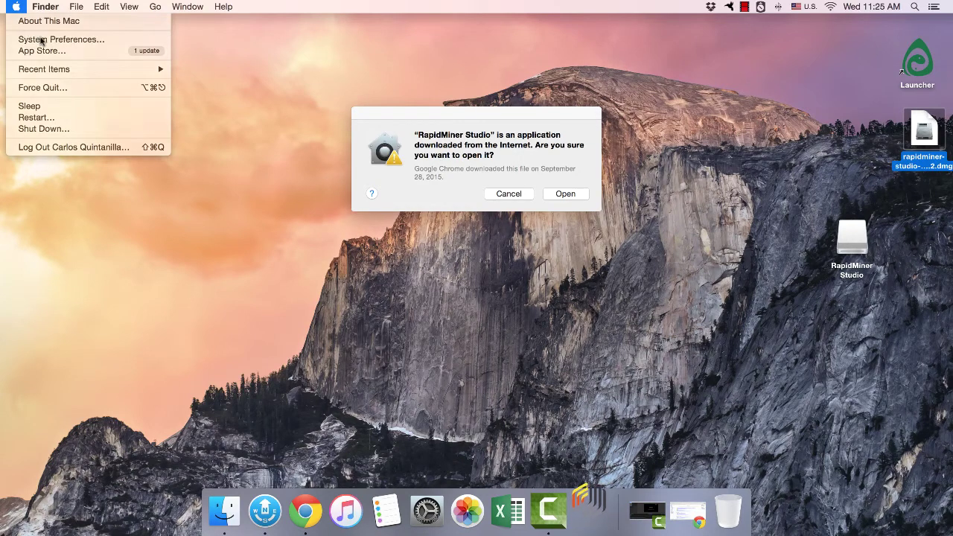
left_click_drag(380, 132, 612, 117)
left_click(366, 70)
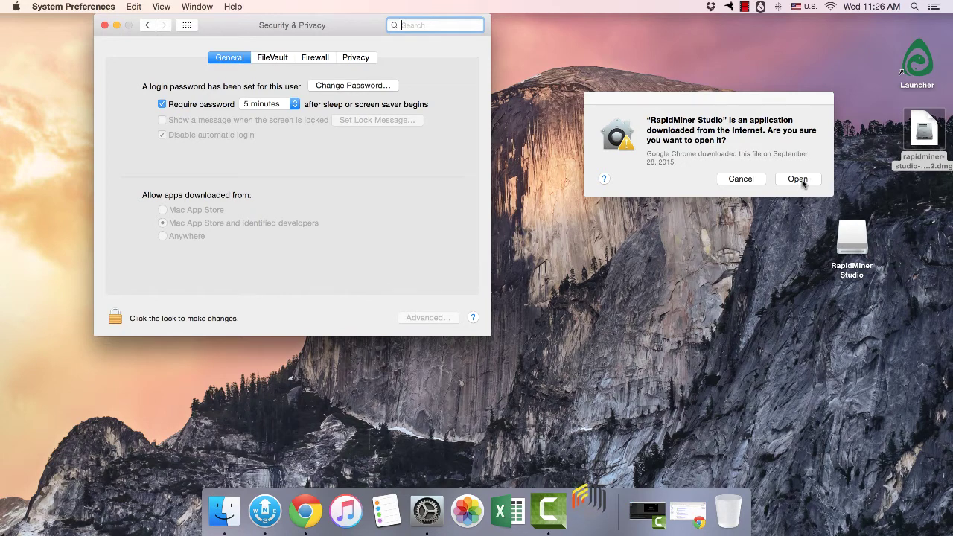
left_click(105, 26)
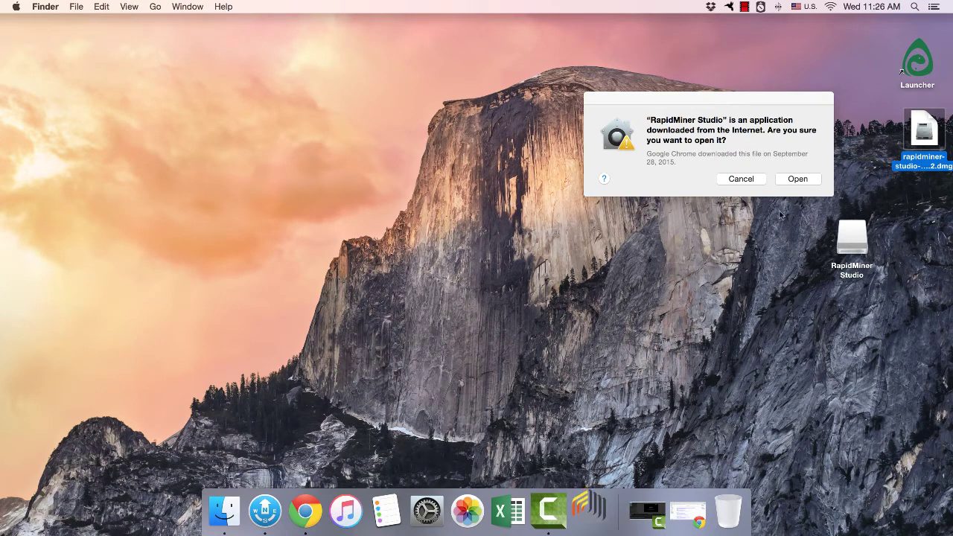
Allow RapidMiner Studio to open and accept its End User License Agreement.
left_click(800, 180)
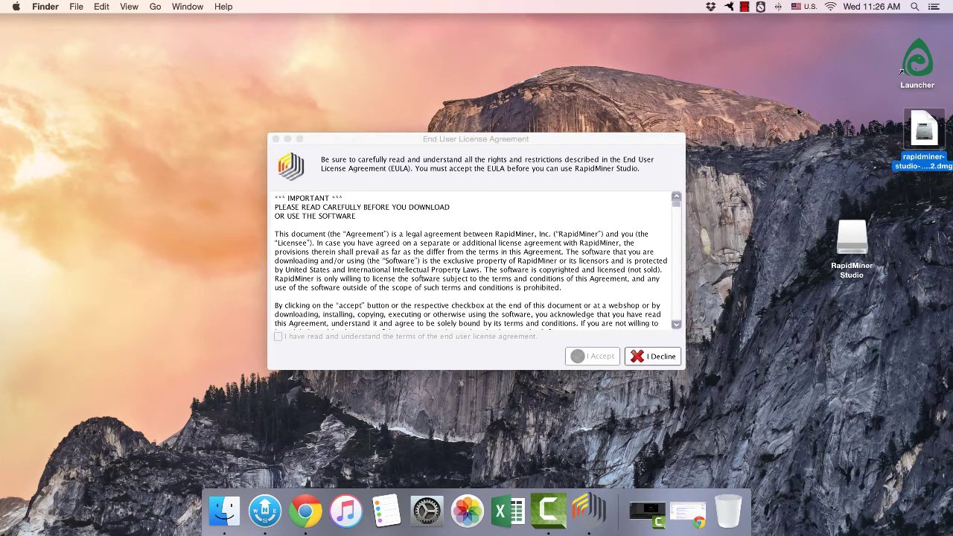
left_click_drag(676, 209, 676, 319)
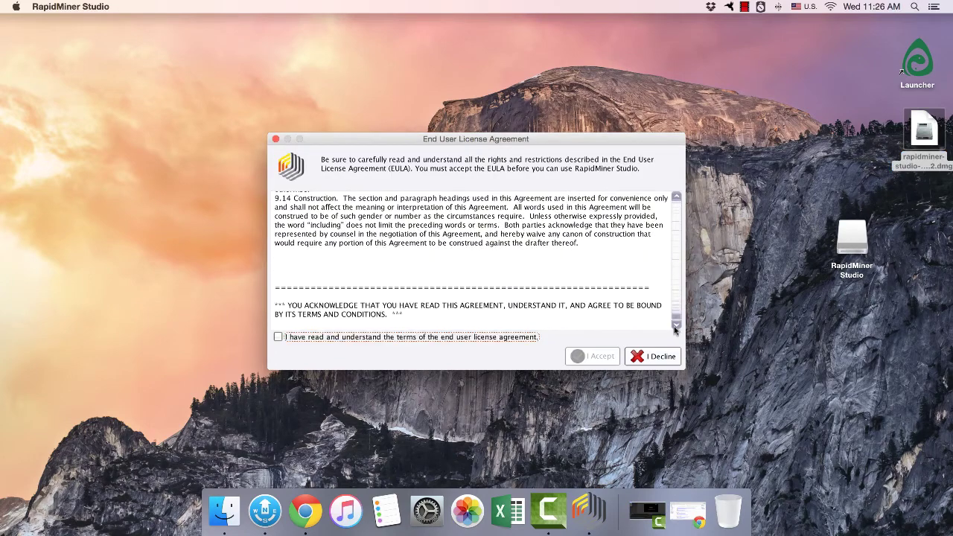
left_click(280, 337)
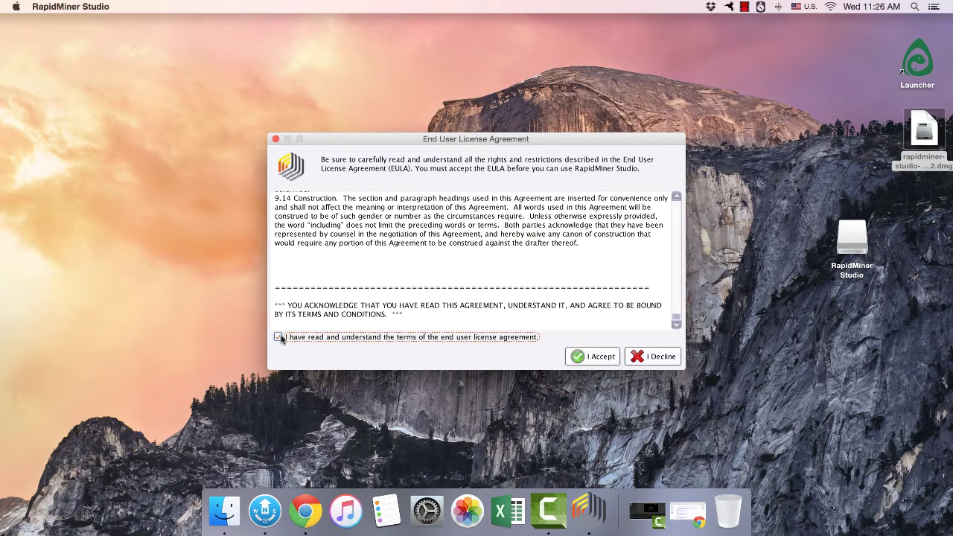
left_click(602, 358)
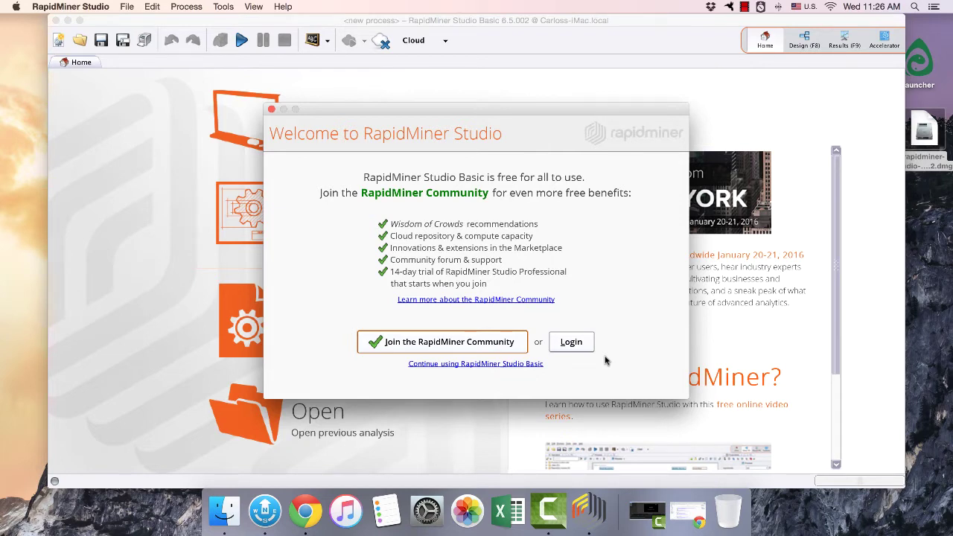
Continue with RapidMiner Studio Basic without joining the community, and create a new process.
left_click(491, 366)
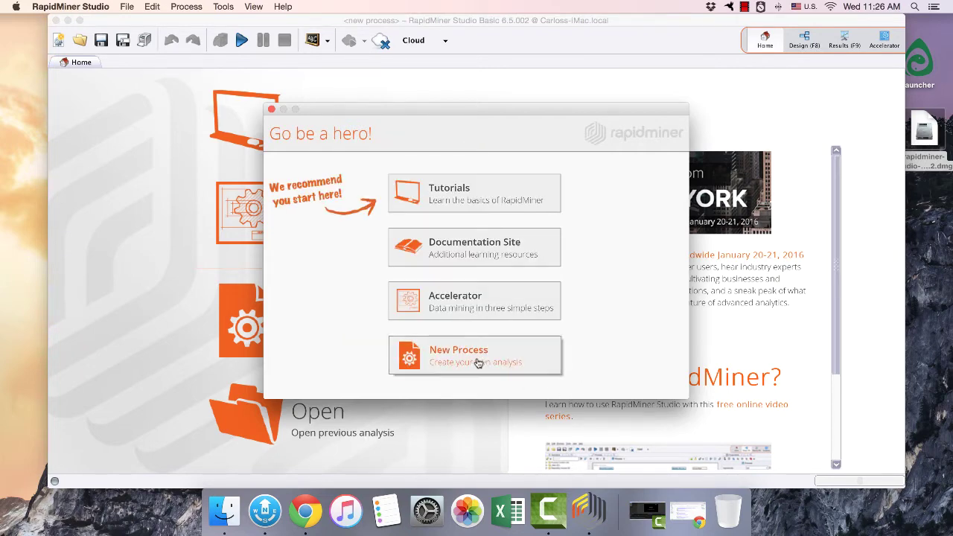
left_click(479, 363)
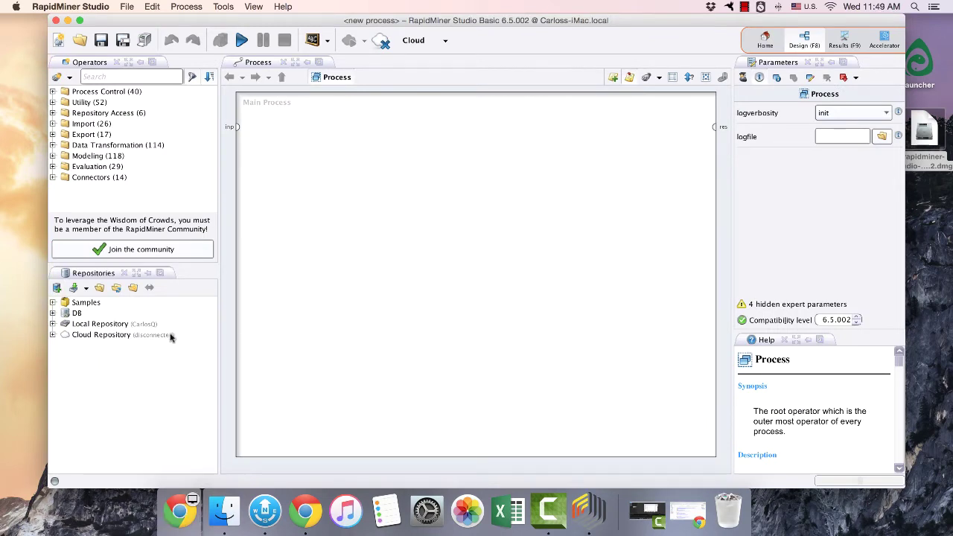
Delete the Local Repository from the repositories and confirm the deletion.
left_click(86, 325)
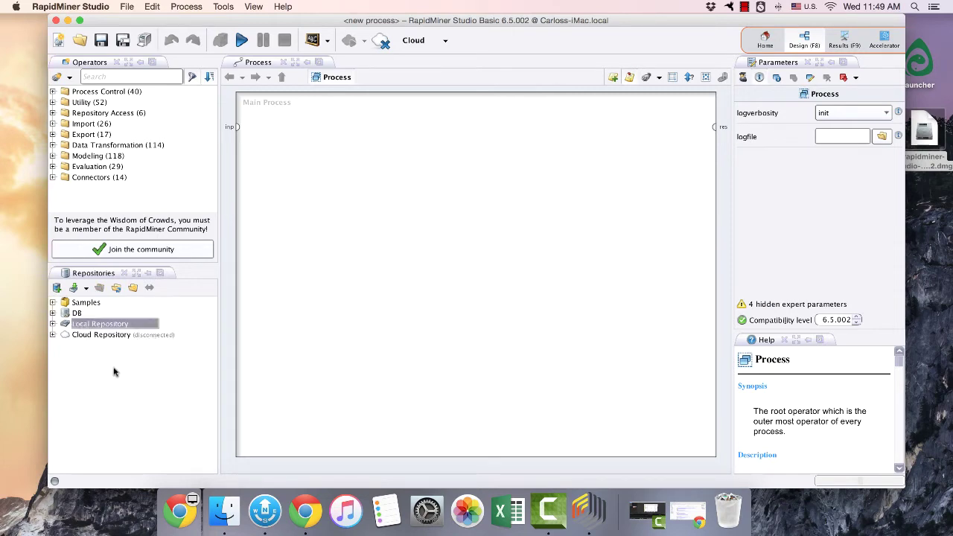
right_click(102, 328)
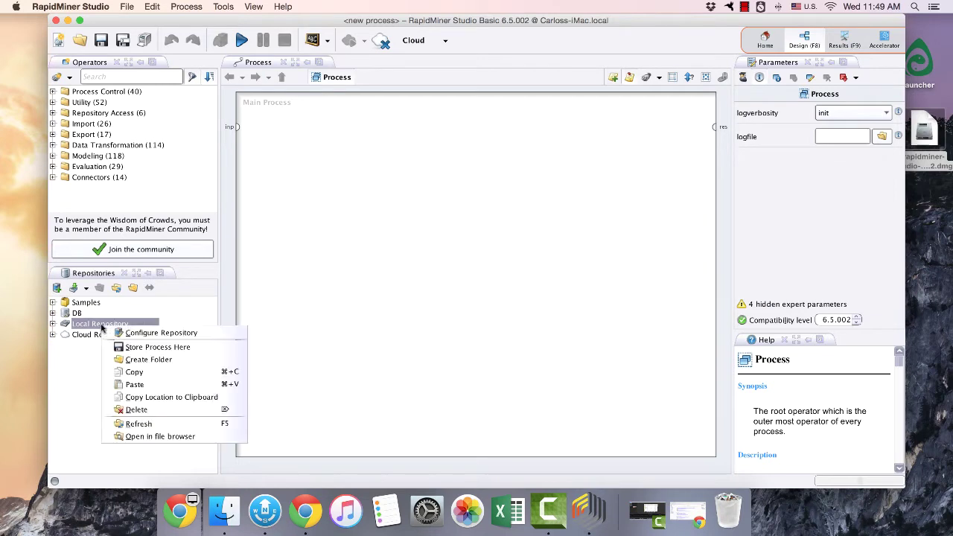
left_click(154, 410)
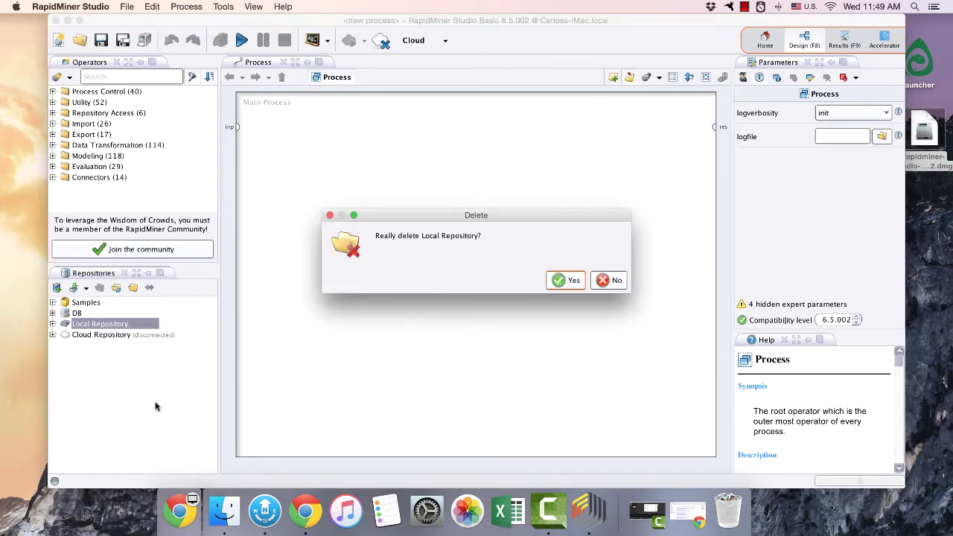
left_click(566, 280)
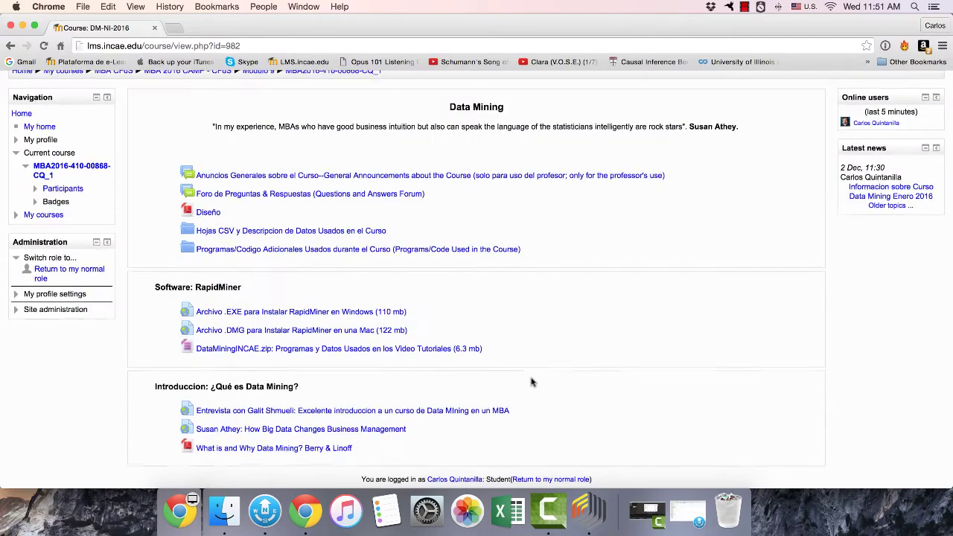
From the course page in Chrome, save the linked DataMiningINCAE.zip file to the DataMining folder inside Documents.
scroll(531, 382, "up", 3)
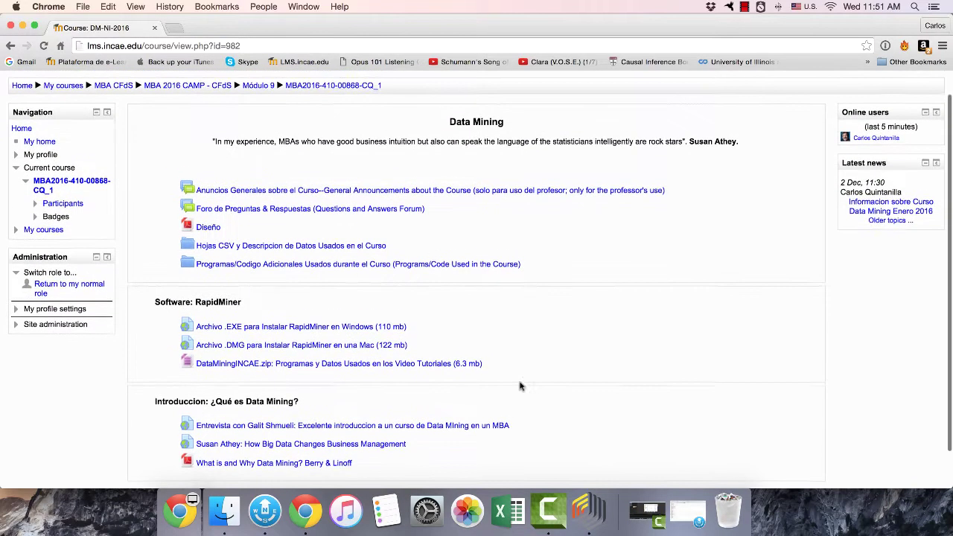
scroll(523, 382, "down", 5)
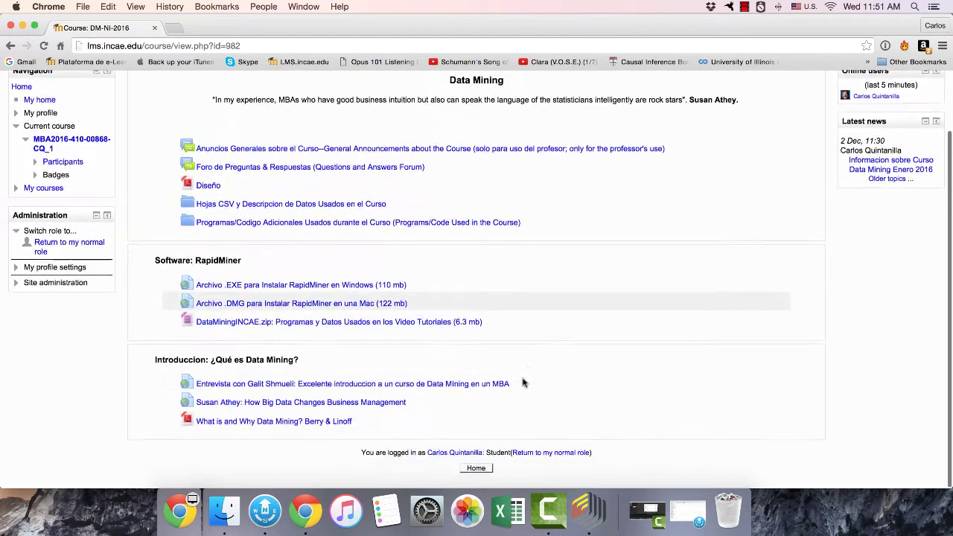
right_click(290, 325)
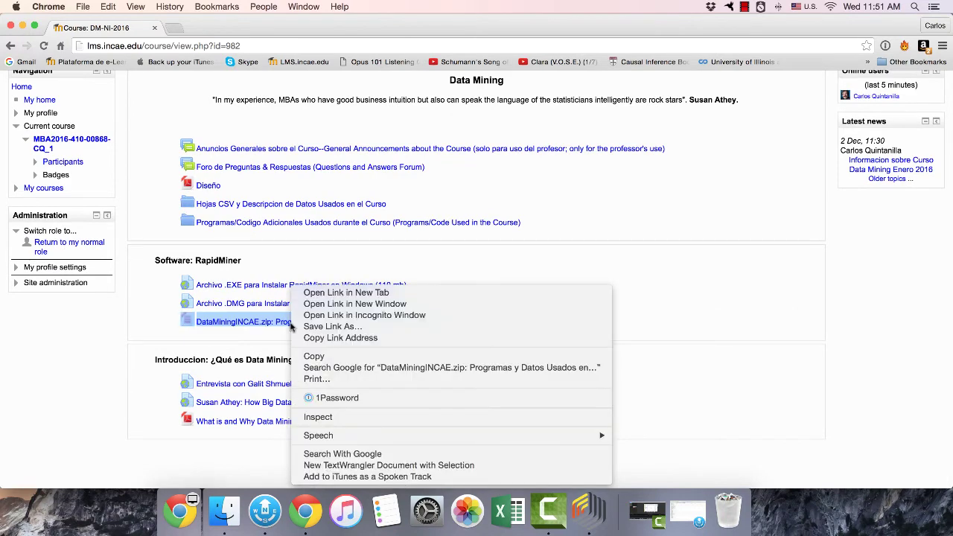
left_click(335, 328)
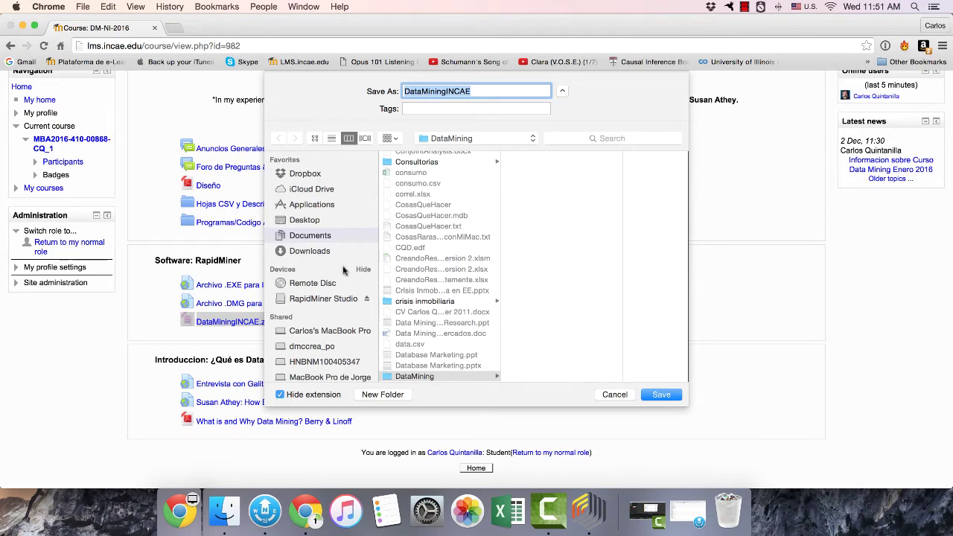
left_click(306, 237)
scroll(432, 290, "down", 5)
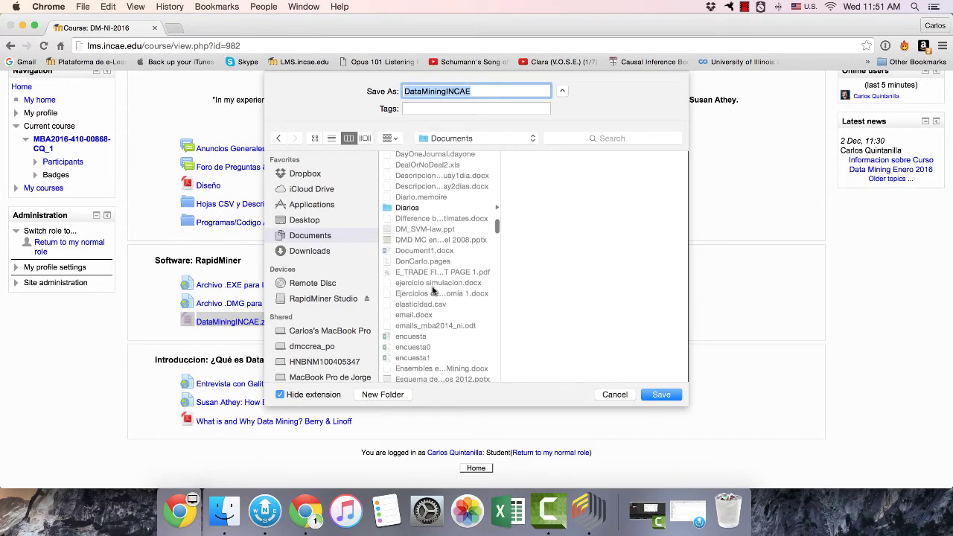
scroll(432, 290, "up", 3)
left_click(418, 275)
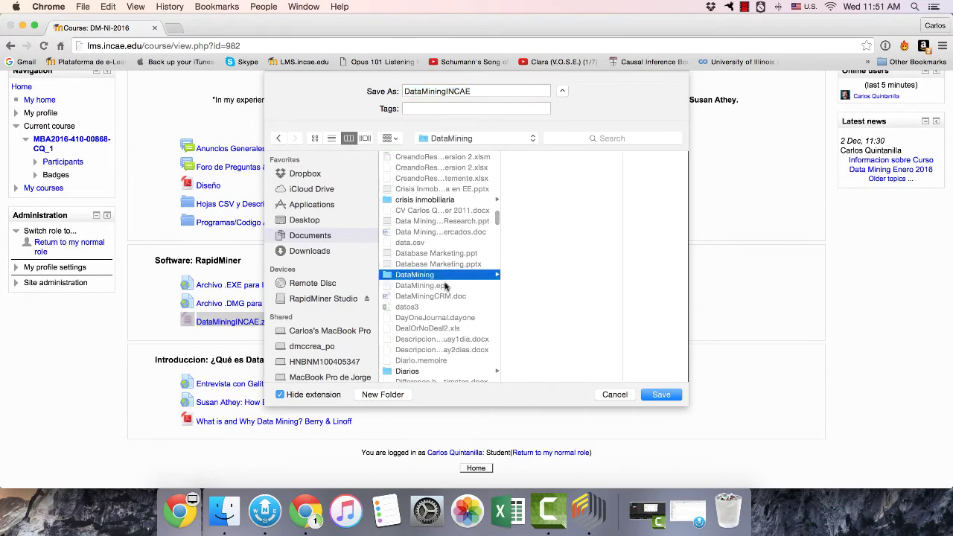
left_click(662, 395)
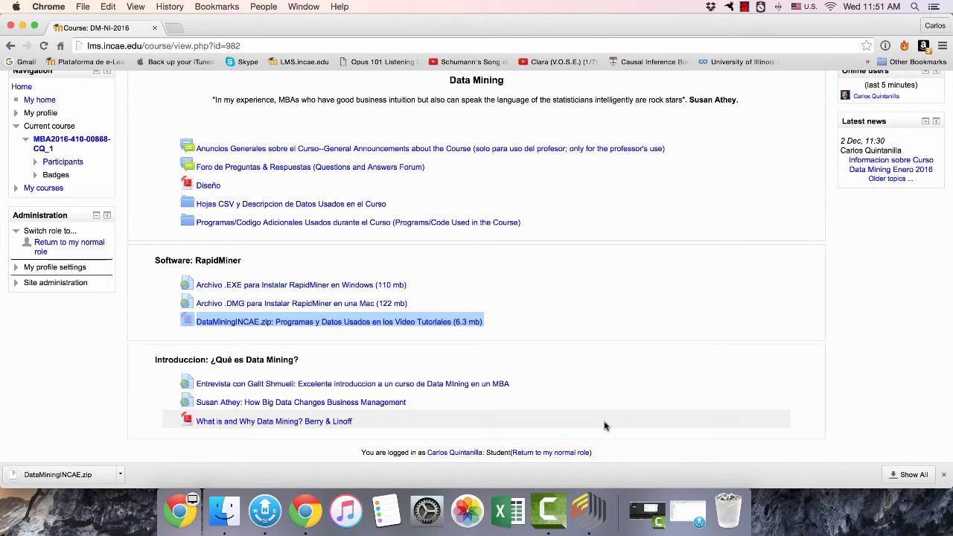
Show the downloaded DataMiningINCAE.zip in Finder and extract it in the DataMining folder.
left_click(121, 475)
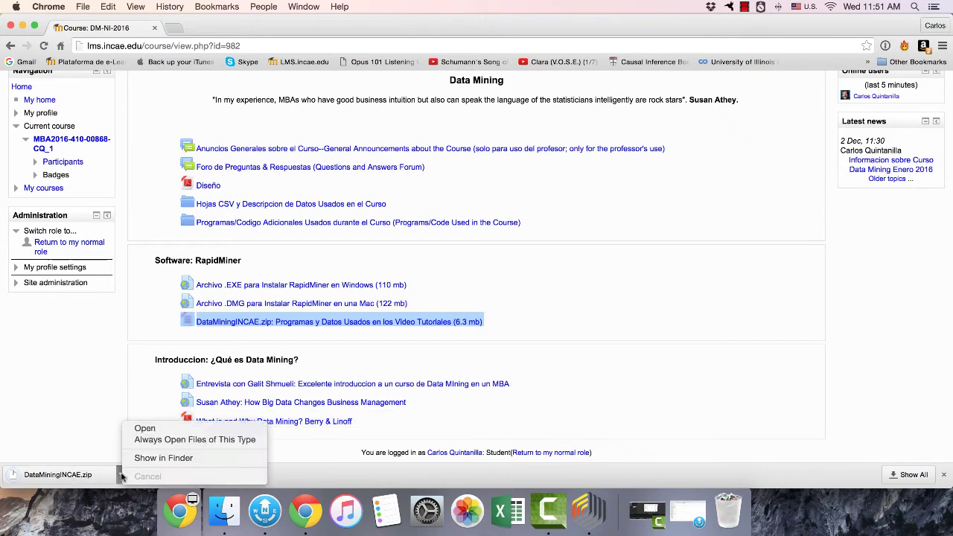
left_click(185, 459)
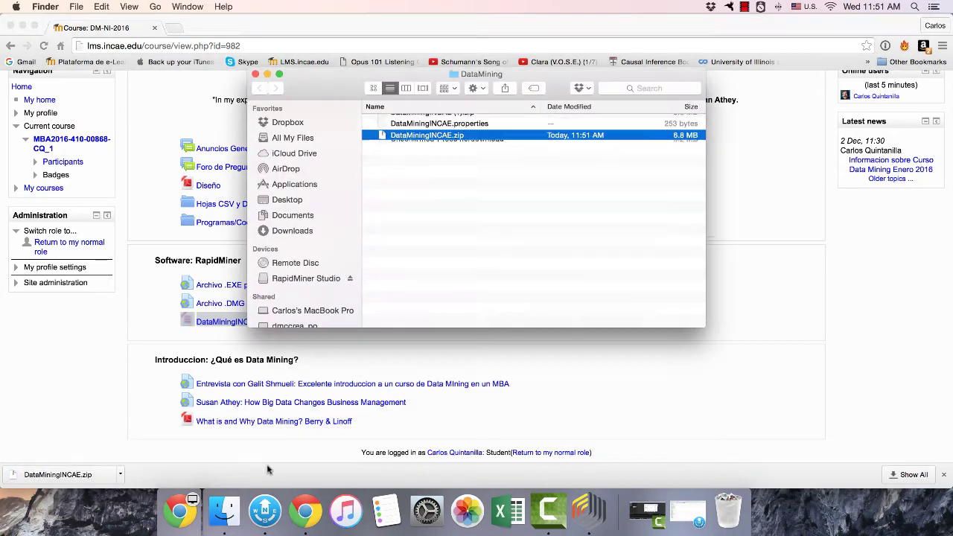
left_click(520, 257)
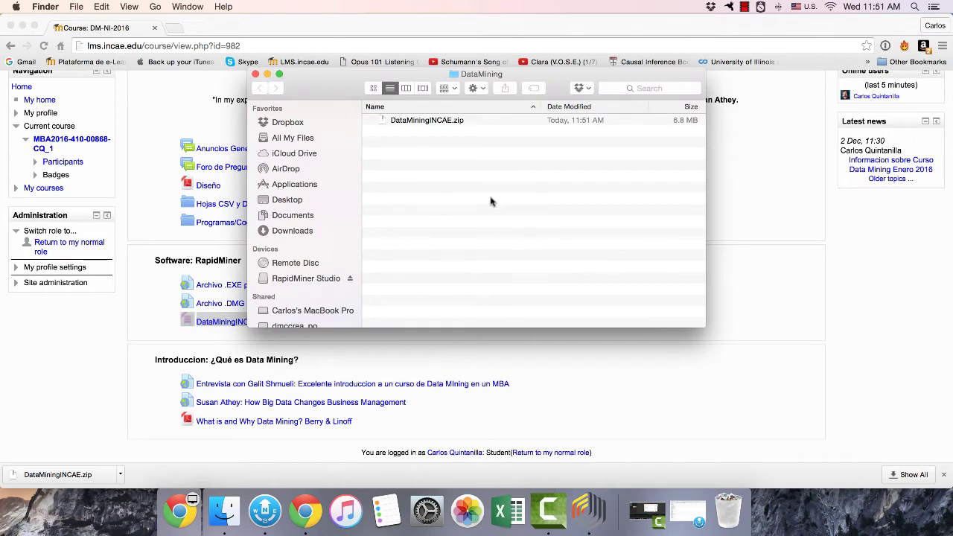
left_click(423, 124)
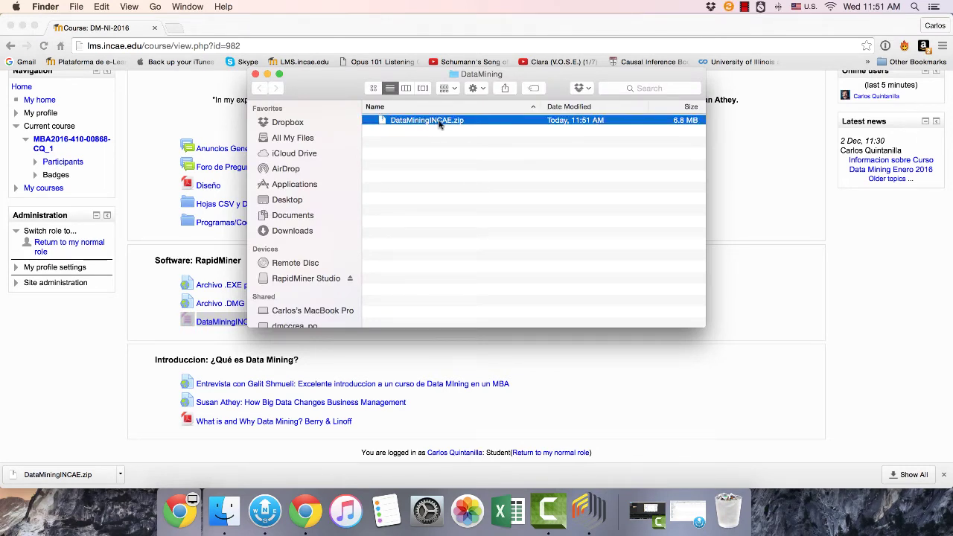
double_click(439, 126)
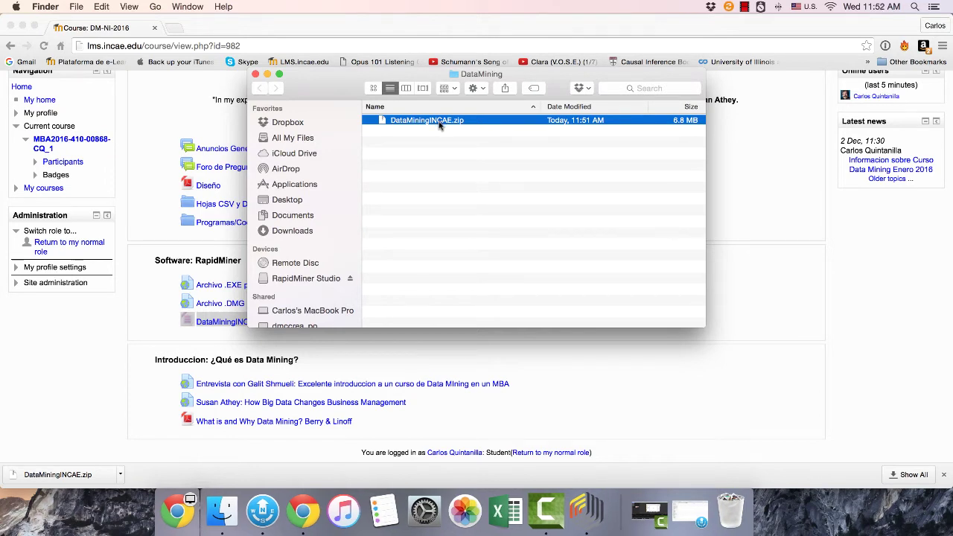
Finish extracting DataMiningINCAE.zip, check the Clases, HojasCSVExcel and Tutoriales folders inside the extracted DataMiningINCAE folder, and close the Finder window.
left_click(474, 157)
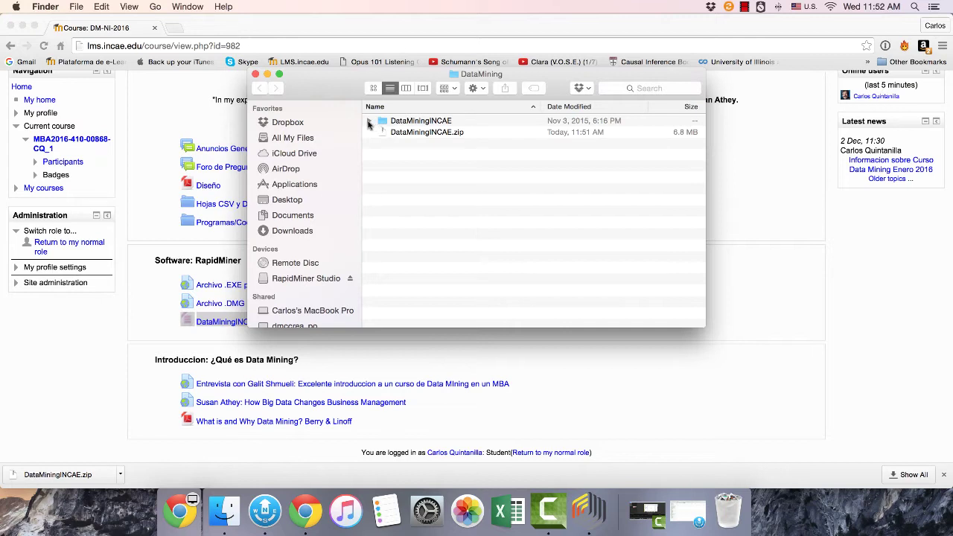
left_click(368, 123)
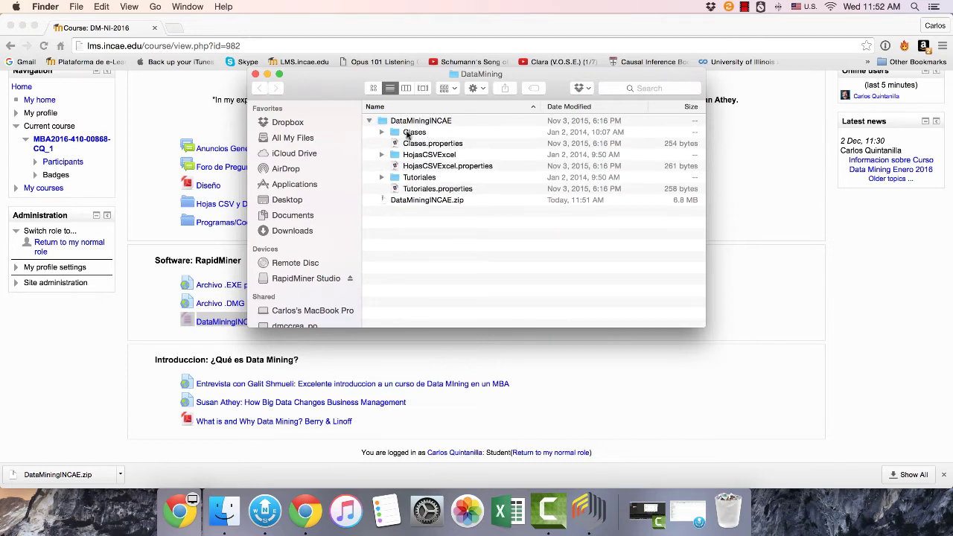
left_click(407, 133)
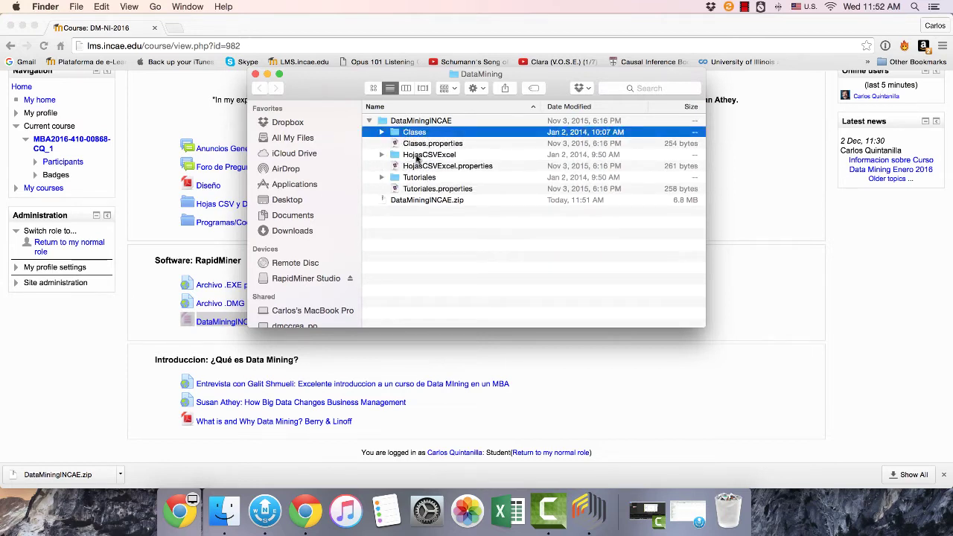
left_click(417, 157)
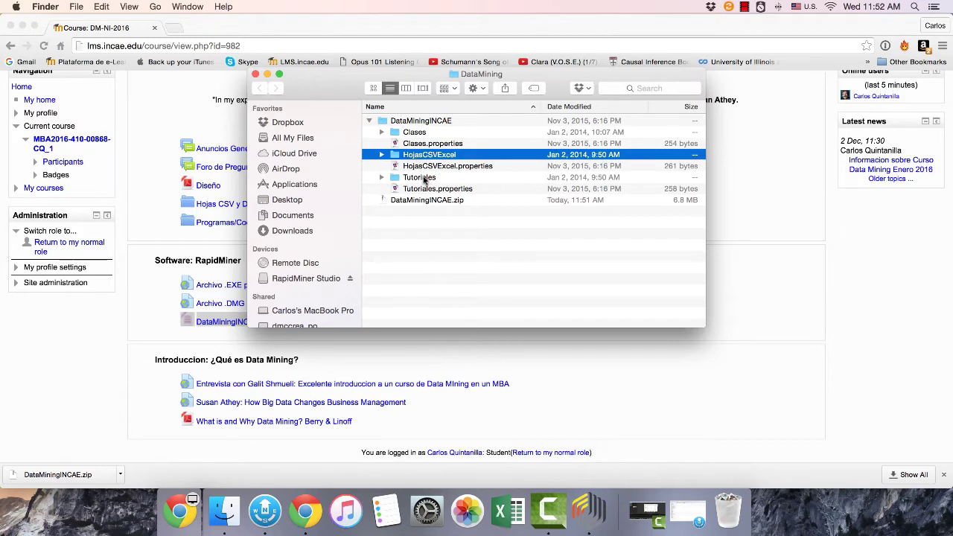
left_click(425, 178)
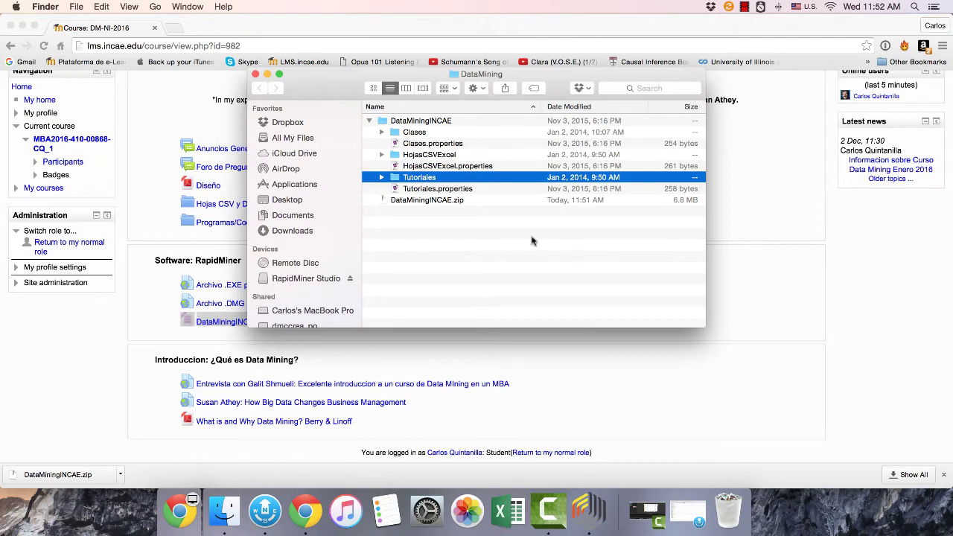
left_click(256, 73)
Switch to RapidMiner Studio and start a new local repository with the alias Tutoriales.
left_click(594, 516)
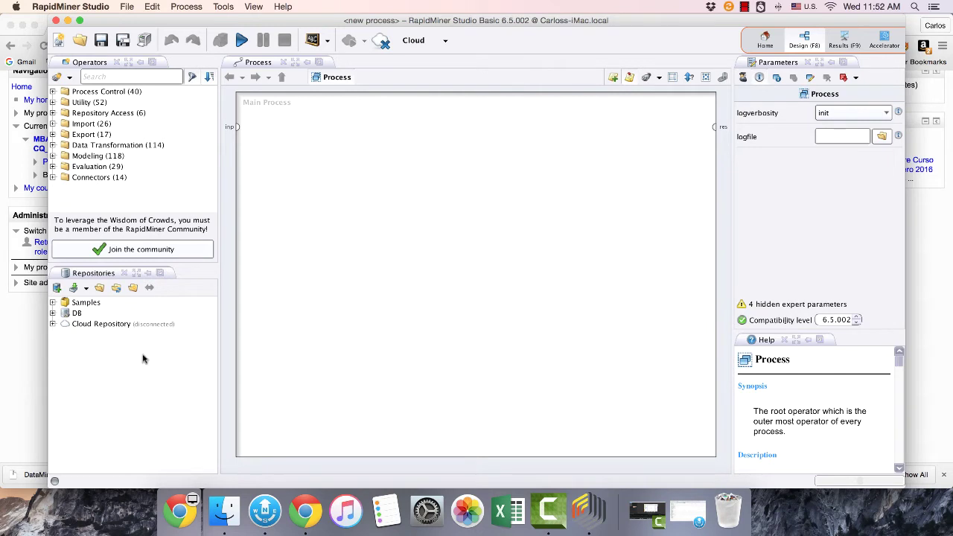
left_click(58, 289)
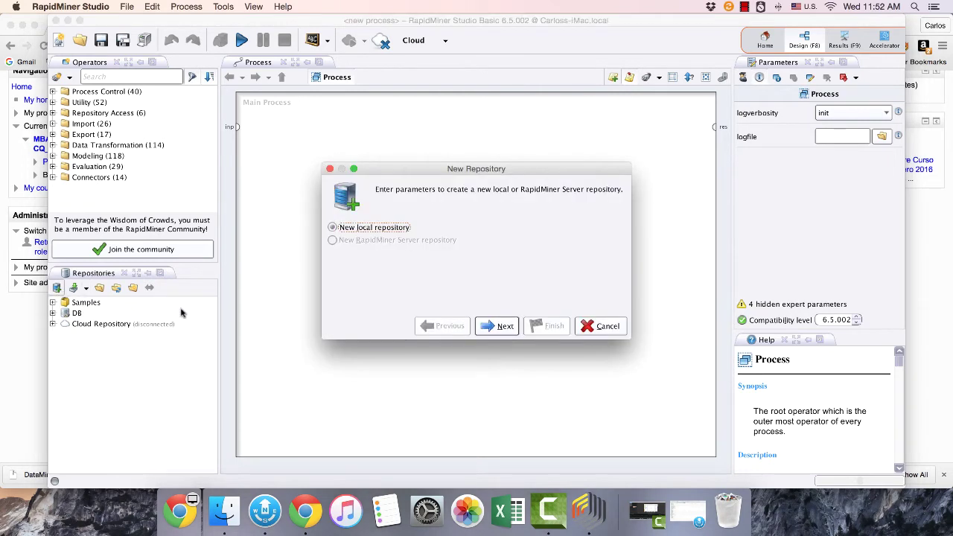
left_click(494, 331)
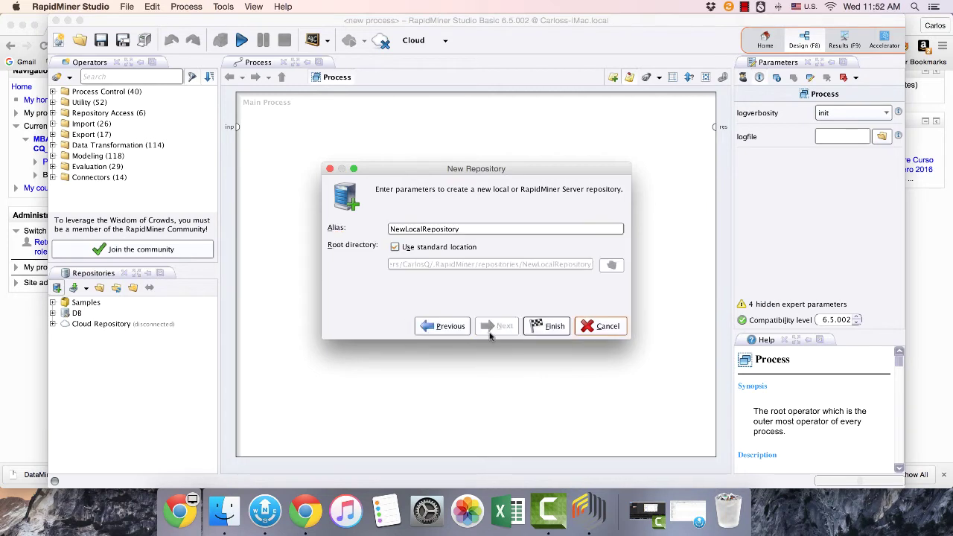
left_click_drag(463, 228, 357, 228)
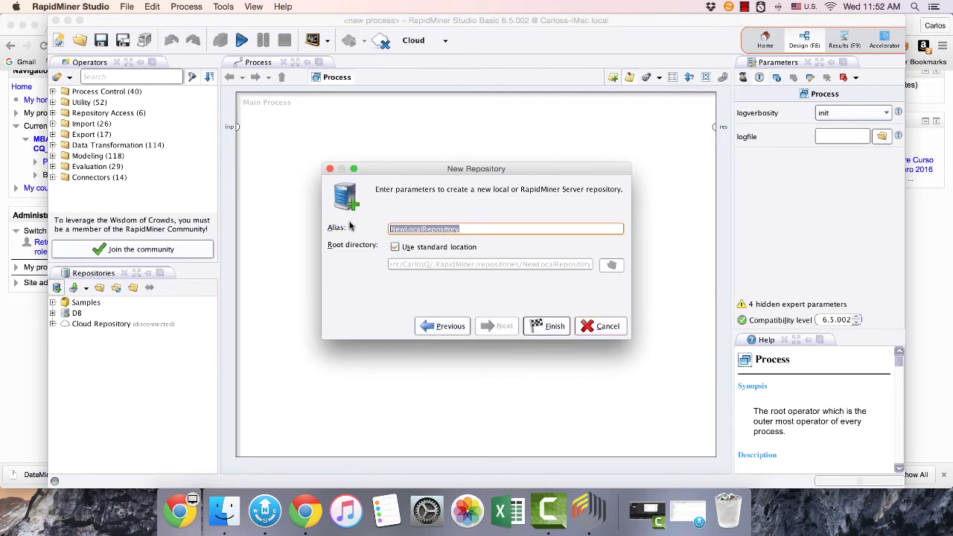
type("Tutoriales")
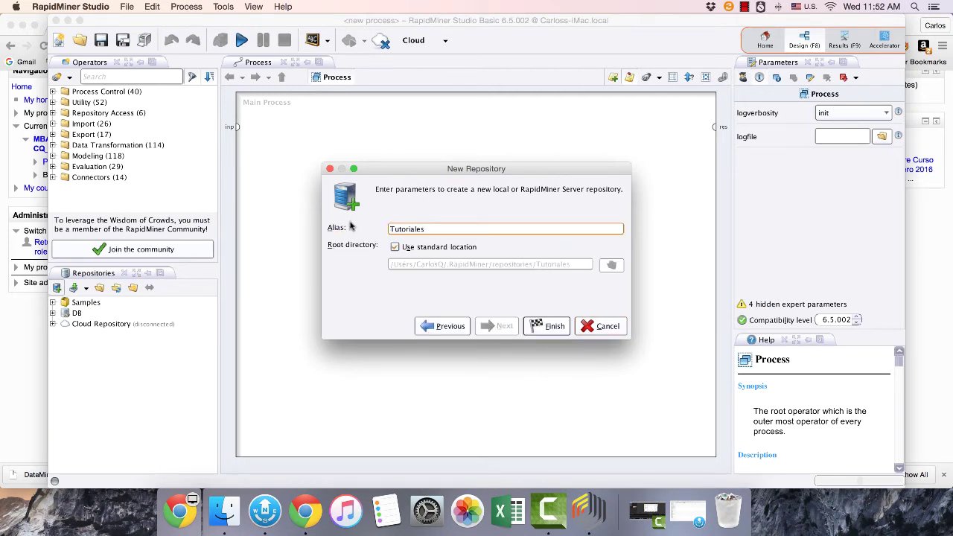
Replace the standard location with Documents/DataMining/DataMiningINCAE/Tutoriales as the root directory and finish creating the Tutoriales repository.
left_click(397, 248)
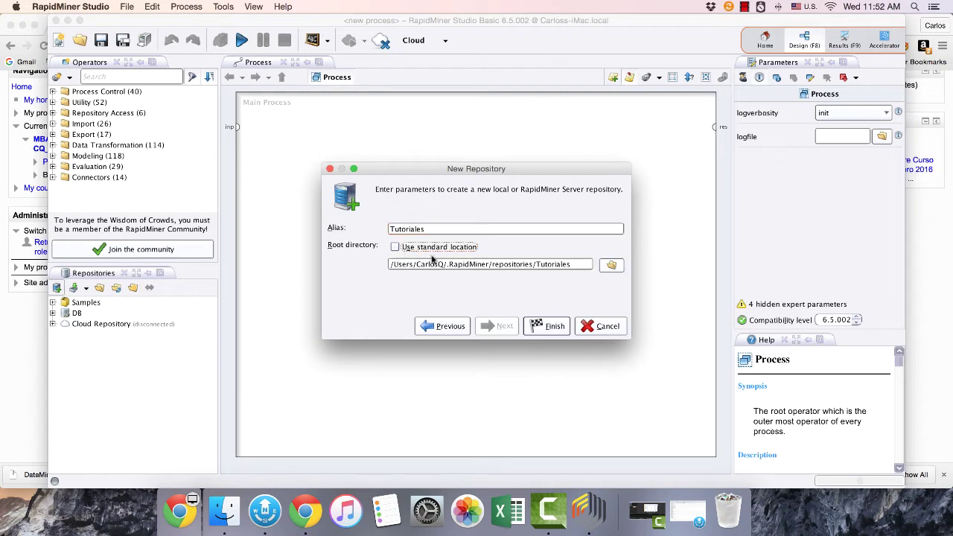
left_click(611, 267)
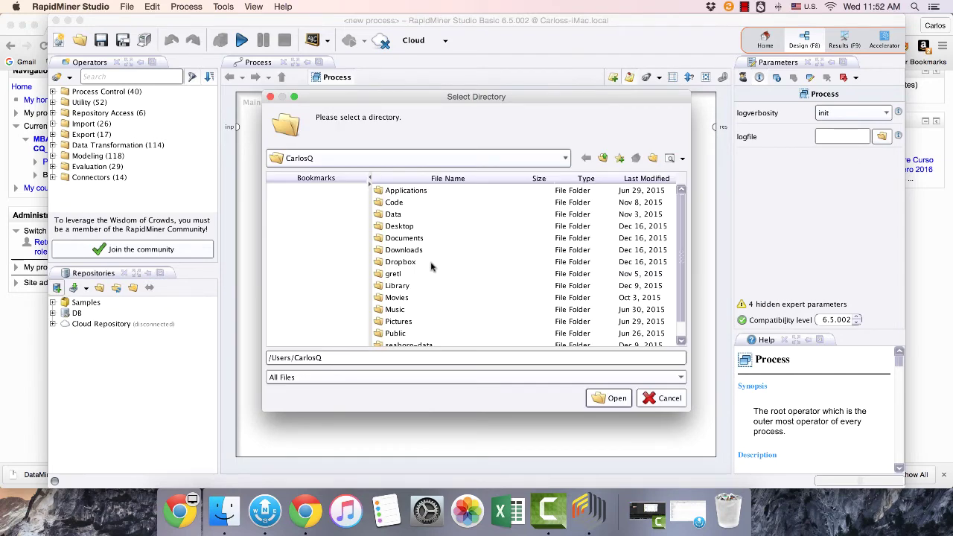
double_click(403, 240)
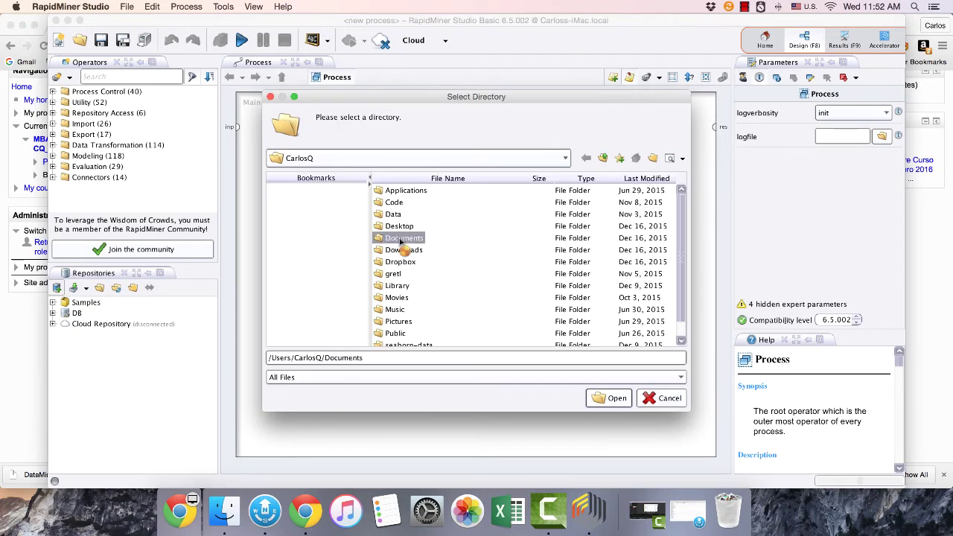
double_click(405, 309)
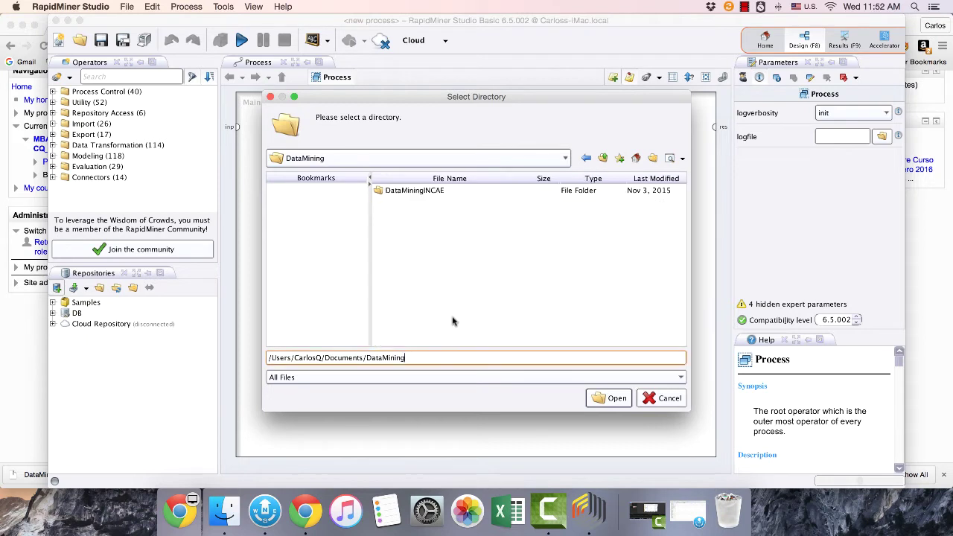
double_click(404, 193)
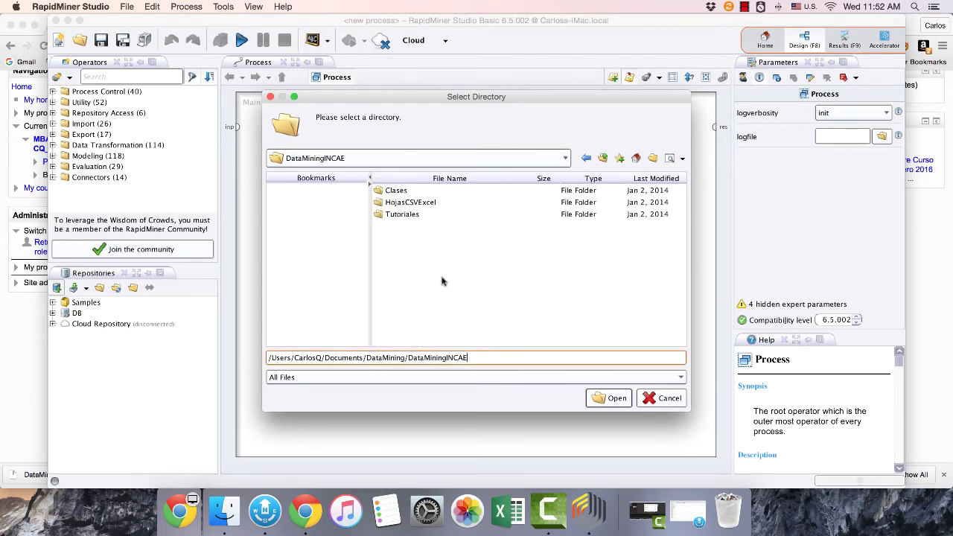
left_click(403, 215)
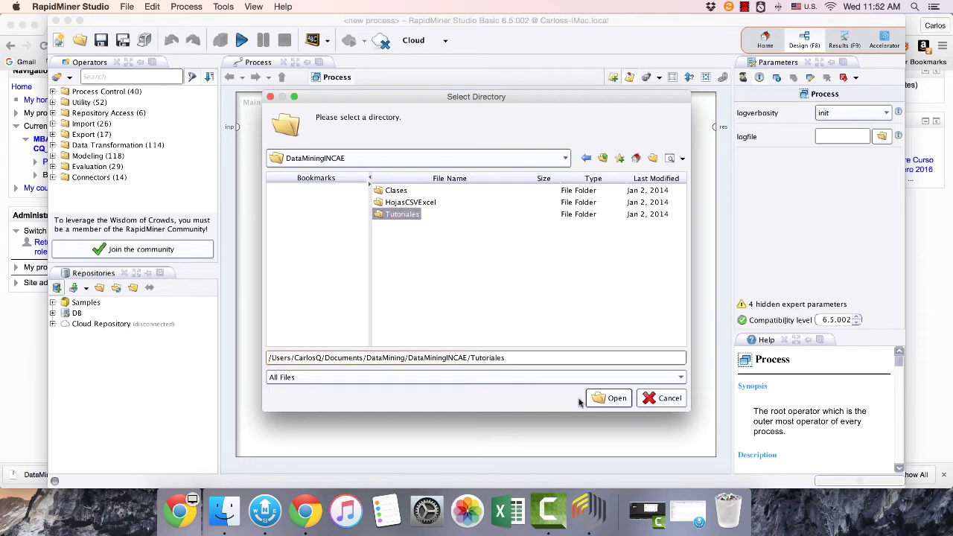
left_click(615, 399)
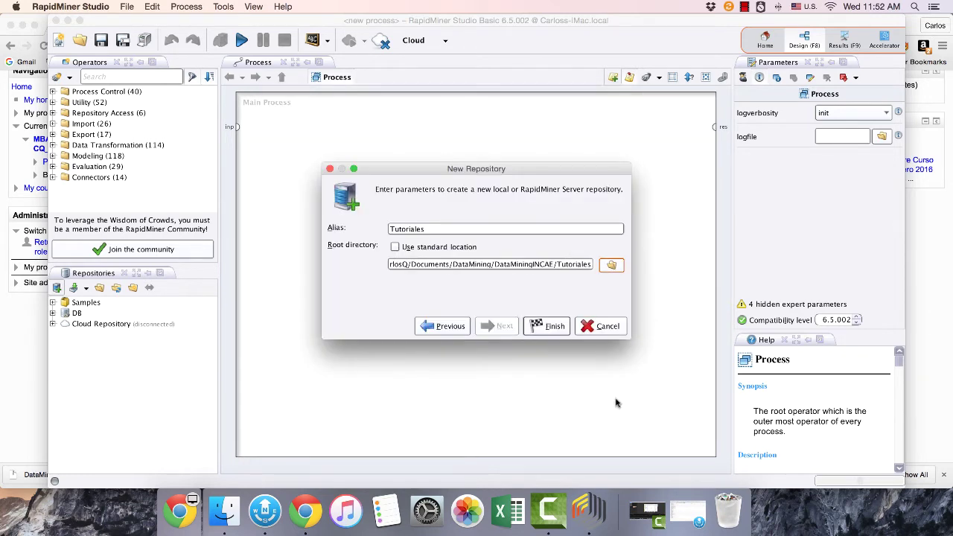
left_click(556, 330)
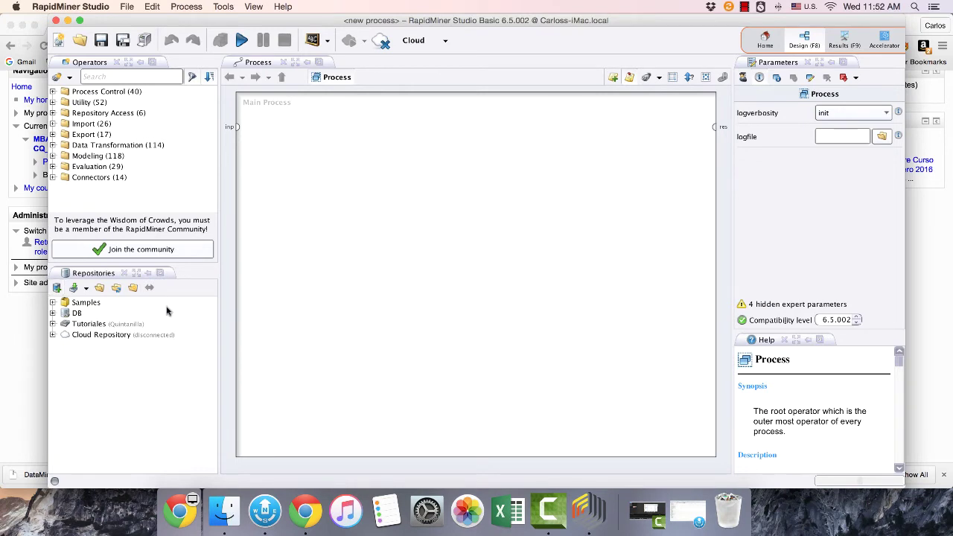
Examine the Datos and Programas folders of the Tutoriales repository, and collapse the repository again.
left_click(53, 324)
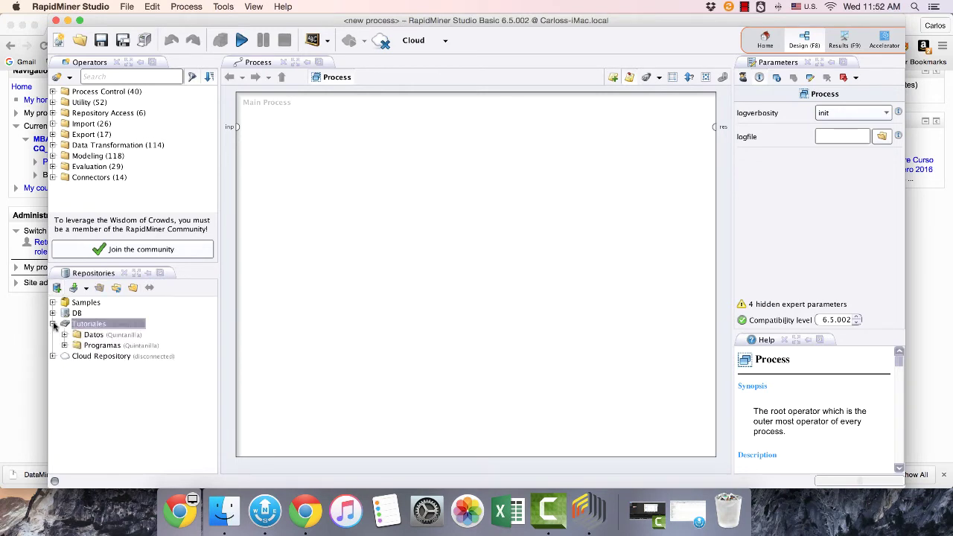
left_click(64, 335)
left_click(64, 319)
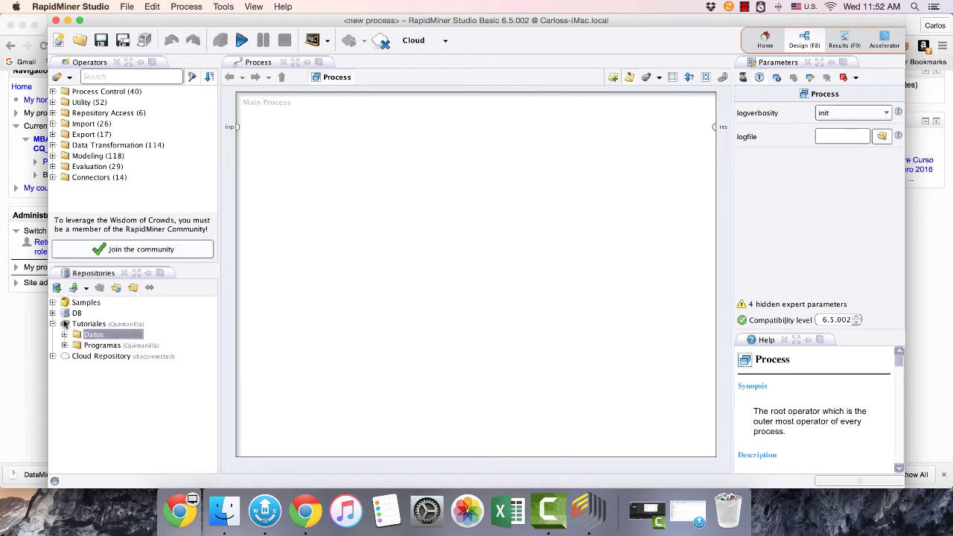
left_click(67, 345)
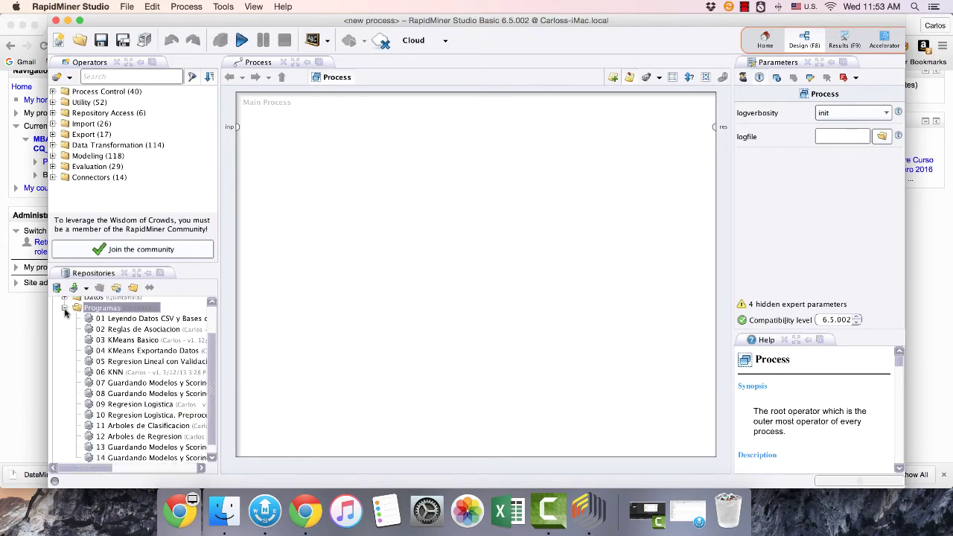
left_click(65, 308)
left_click(53, 324)
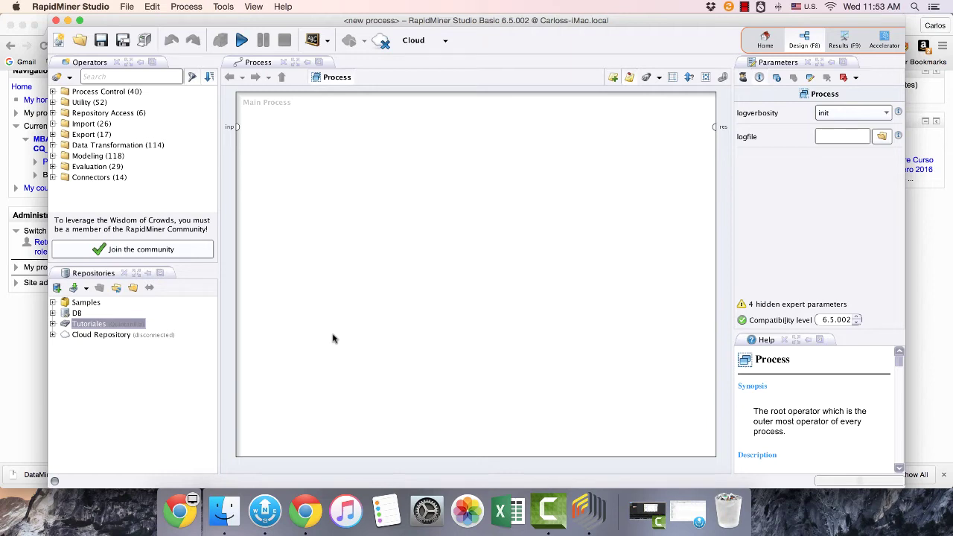
Start another new local repository with the alias Clases.
left_click(56, 287)
left_click(501, 328)
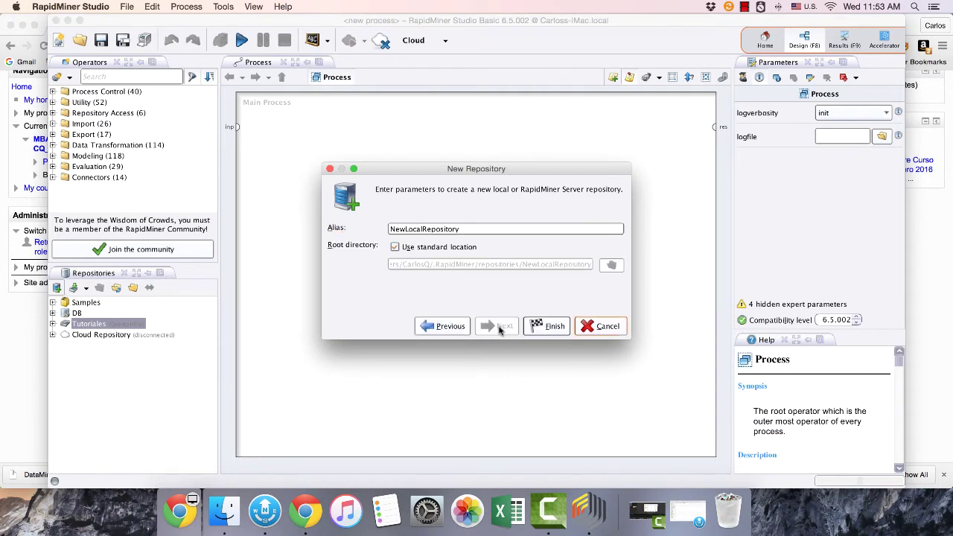
left_click_drag(476, 232, 360, 217)
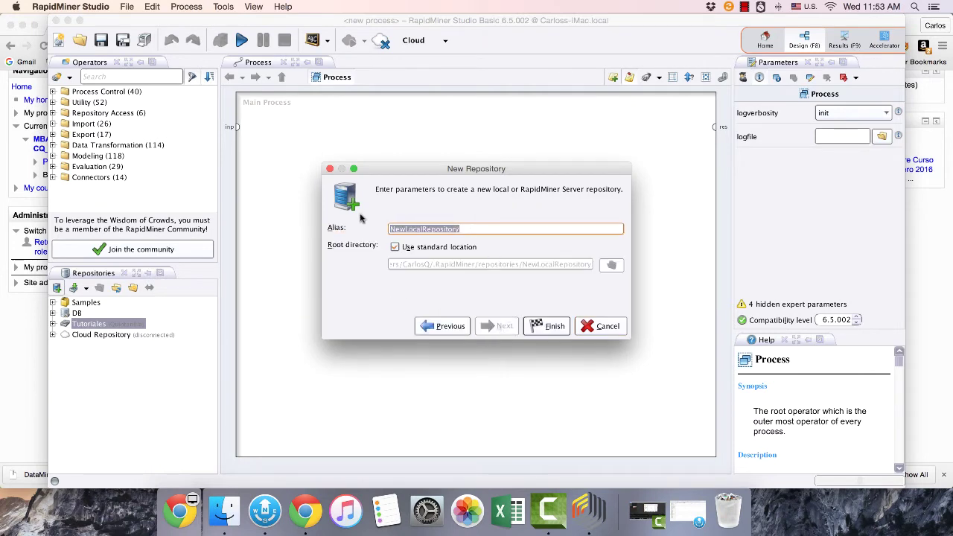
type("Clases")
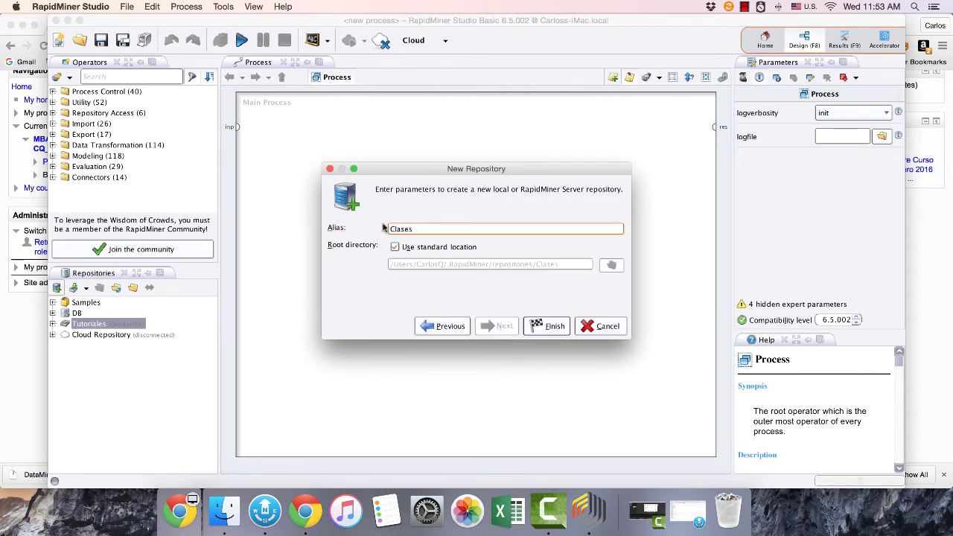
Use Documents/DataMining/DataMiningINCAE/Clases as the root directory instead of the standard location, create the Clases repository, and expand it.
left_click(402, 248)
left_click(403, 248)
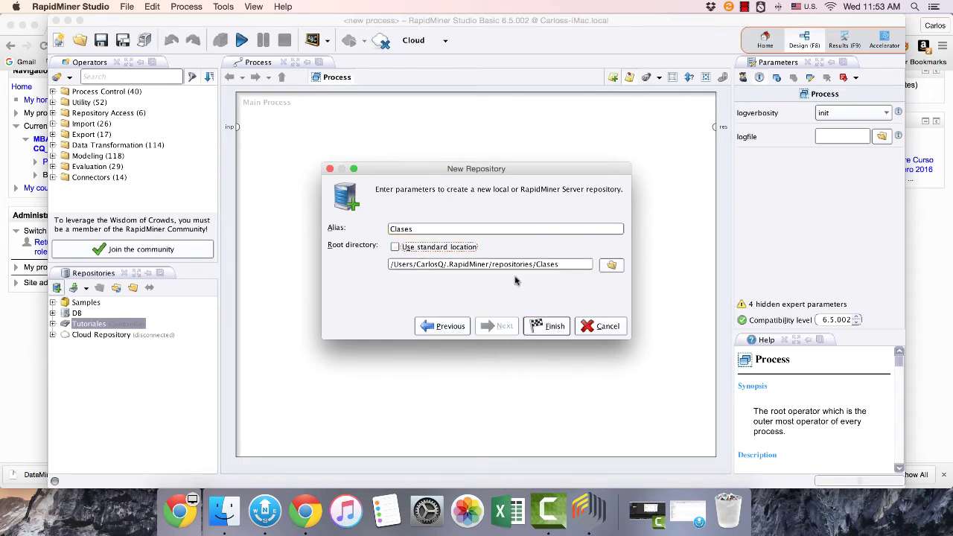
left_click(609, 265)
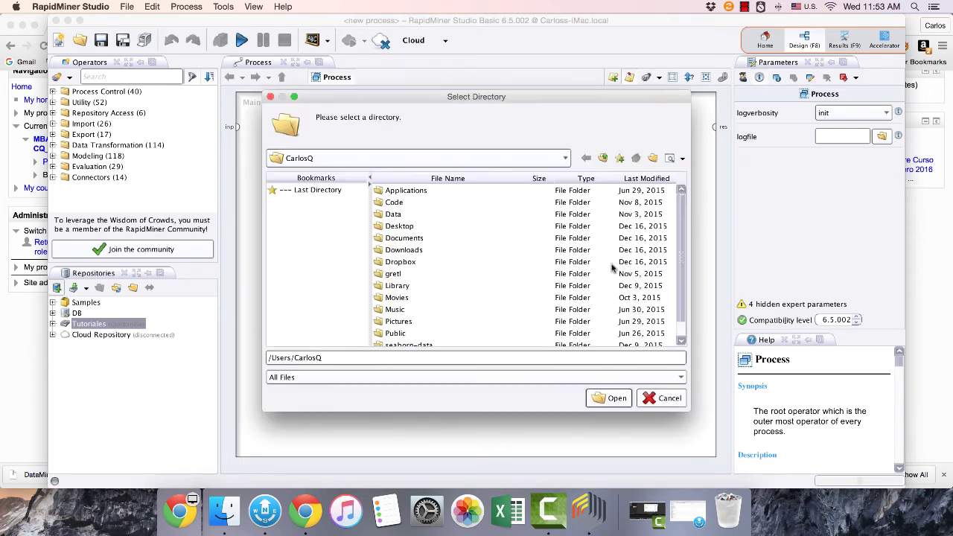
double_click(405, 238)
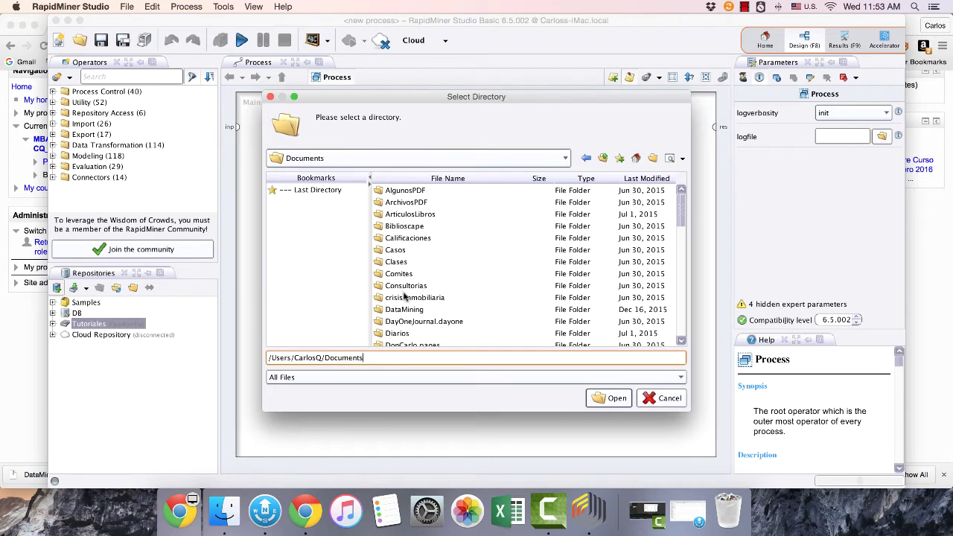
double_click(405, 309)
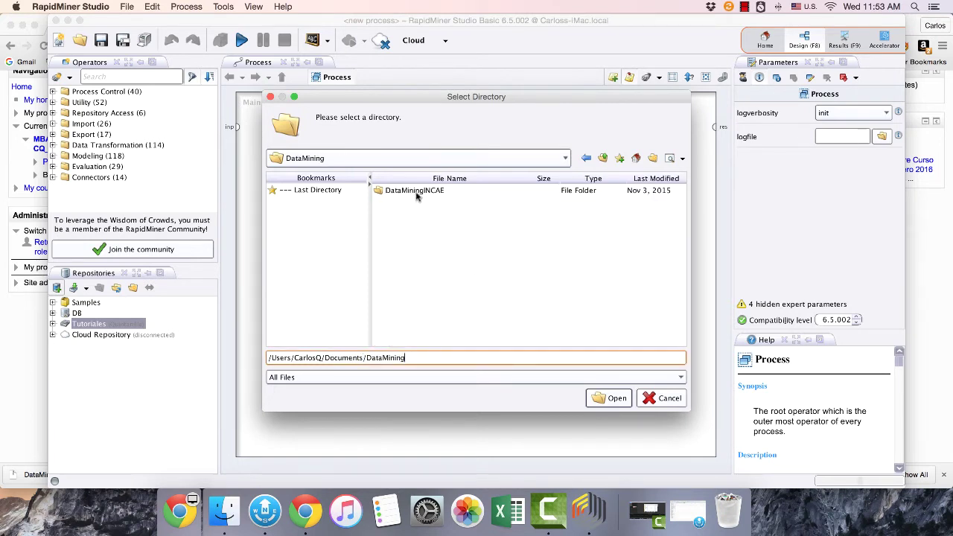
double_click(416, 193)
left_click(398, 192)
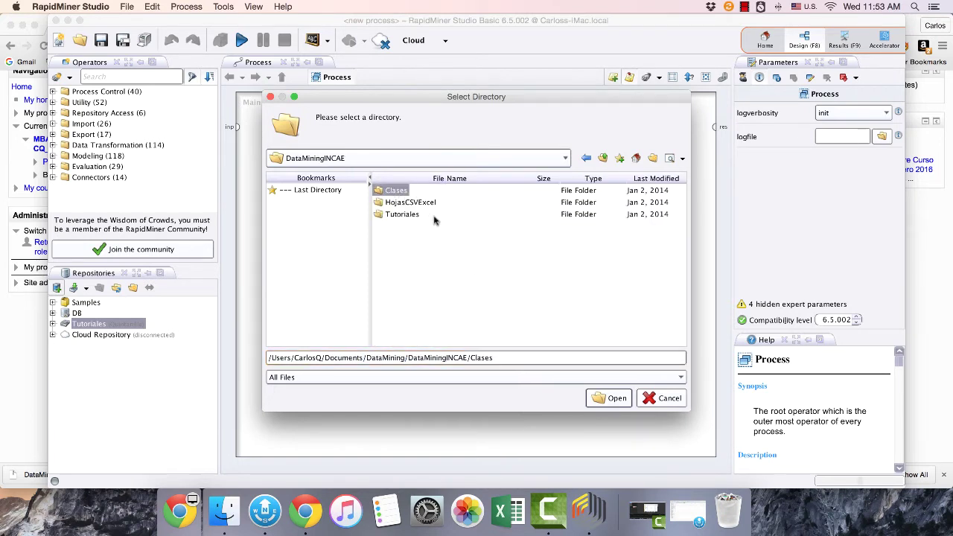
left_click(609, 398)
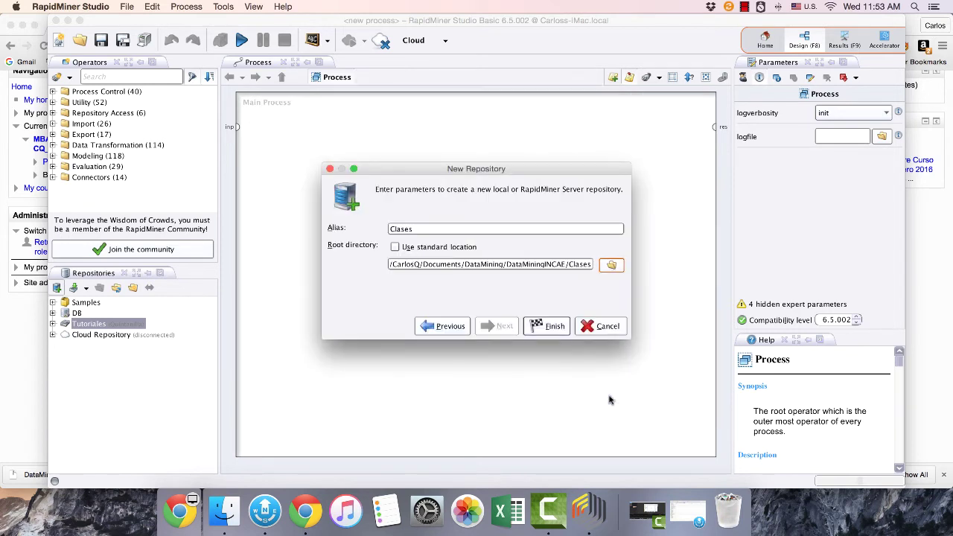
left_click(553, 328)
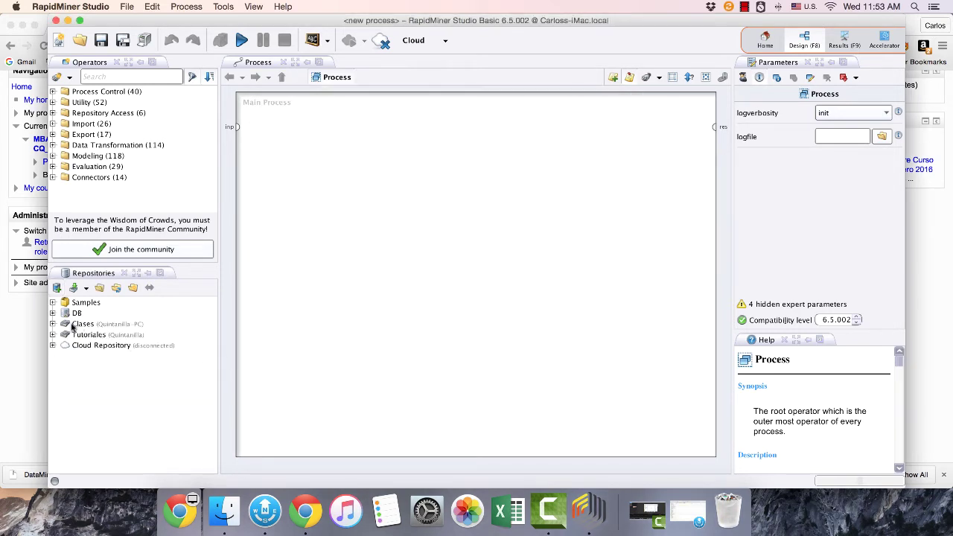
left_click(53, 326)
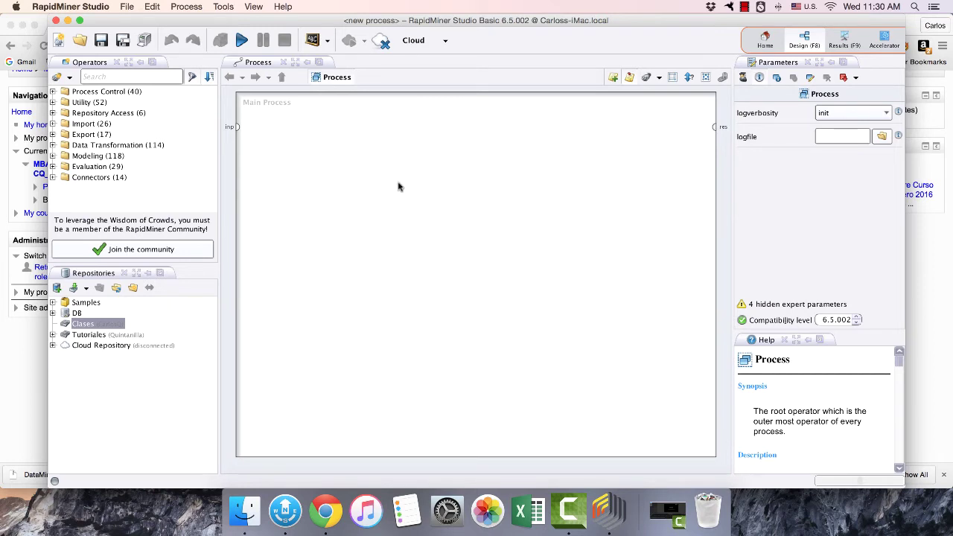
Open the RapidMiner Marketplace for updates and extensions.
left_click(284, 6)
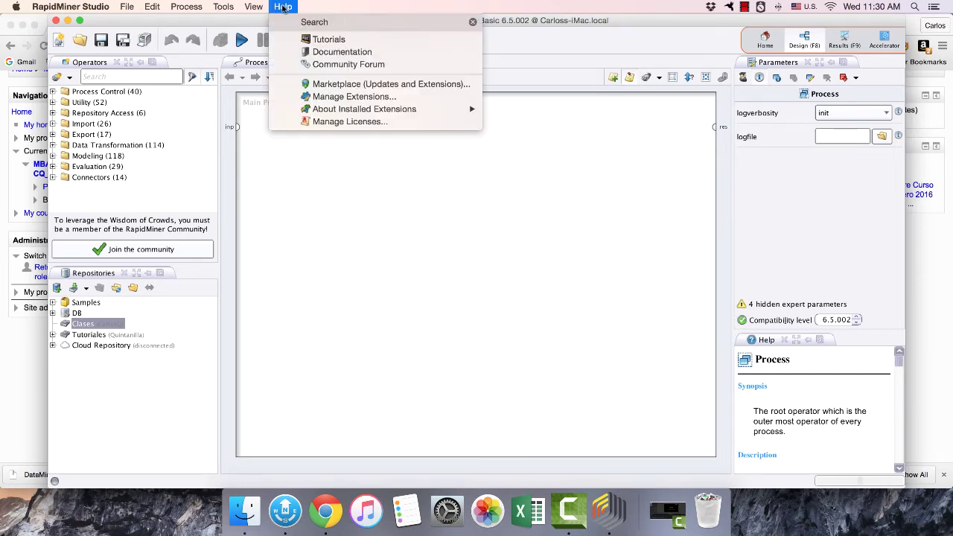
left_click(399, 84)
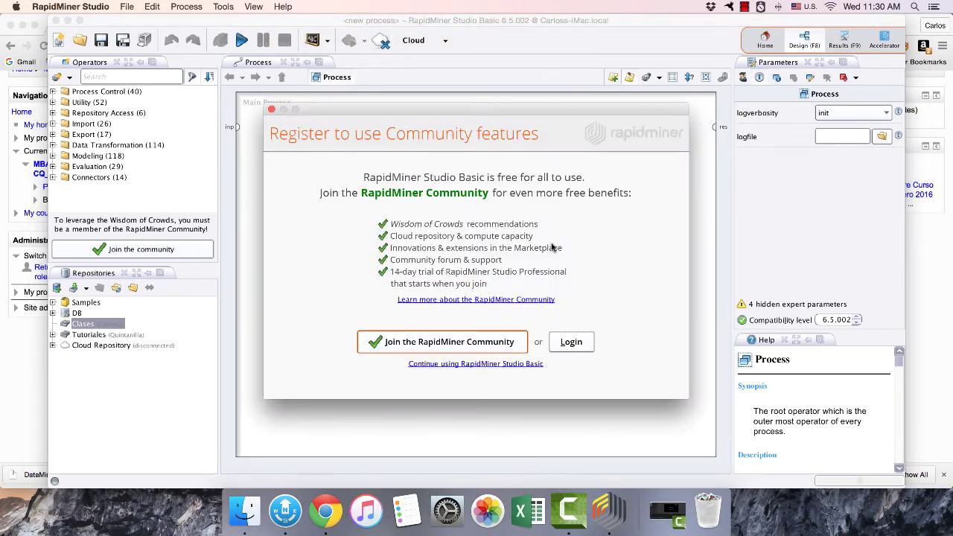